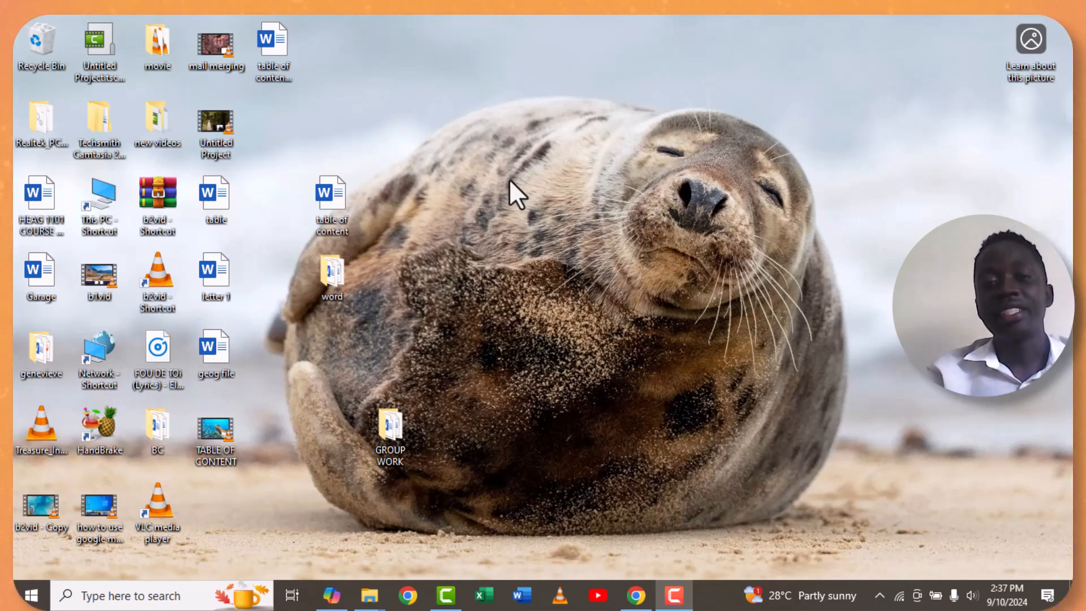
# Step: Open the document "UNDERSTANDING THE CAUSES OF HIV" from the "word" folder on the desktop
pyautogui.click(318, 280)
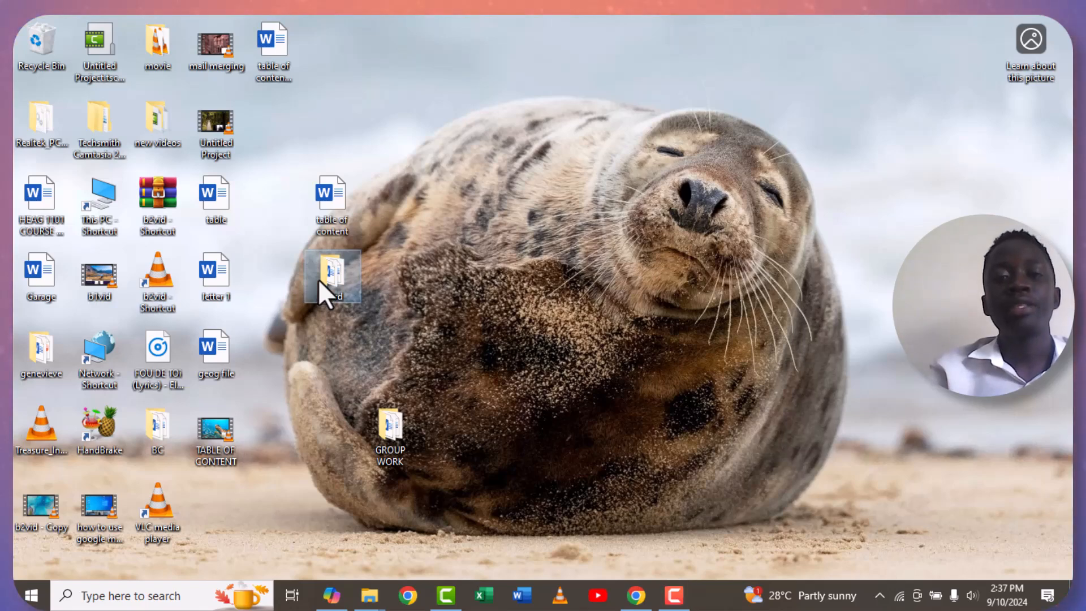
pyautogui.doubleClick(351, 276)
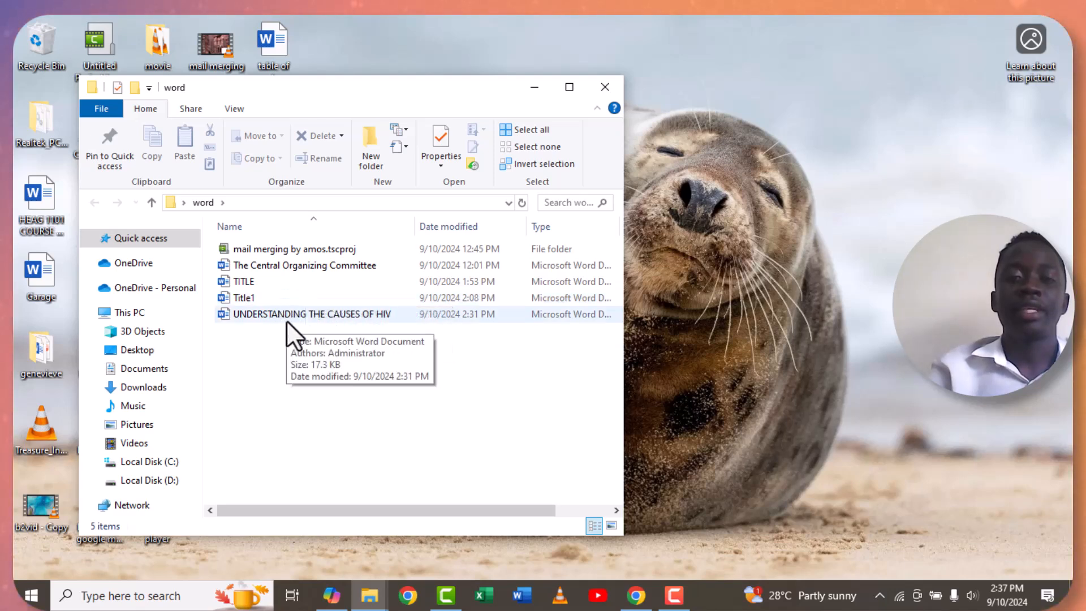
pyautogui.doubleClick(337, 312)
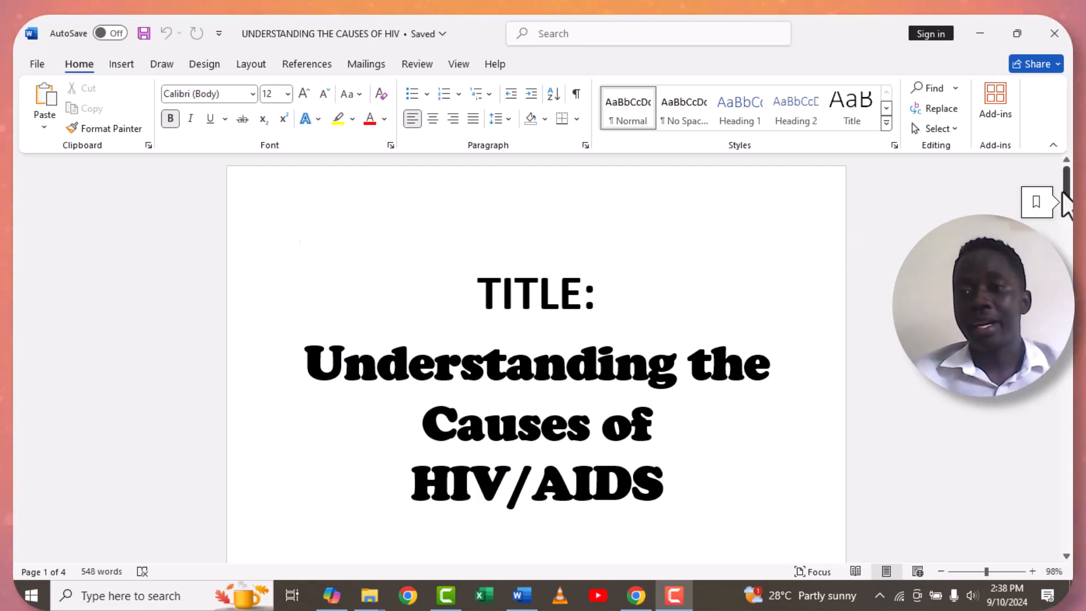
# Step: Insert a page break after the Abstract paragraph so that "1. Introduction" starts on a new page
pyautogui.moveTo(1063, 194)
pyautogui.mouseDown()
pyautogui.moveTo(1069, 506)
pyautogui.moveTo(1066, 260)
pyautogui.moveTo(1050, 218)
pyautogui.moveTo(1048, 231)
pyautogui.moveTo(1050, 210)
pyautogui.mouseUp()
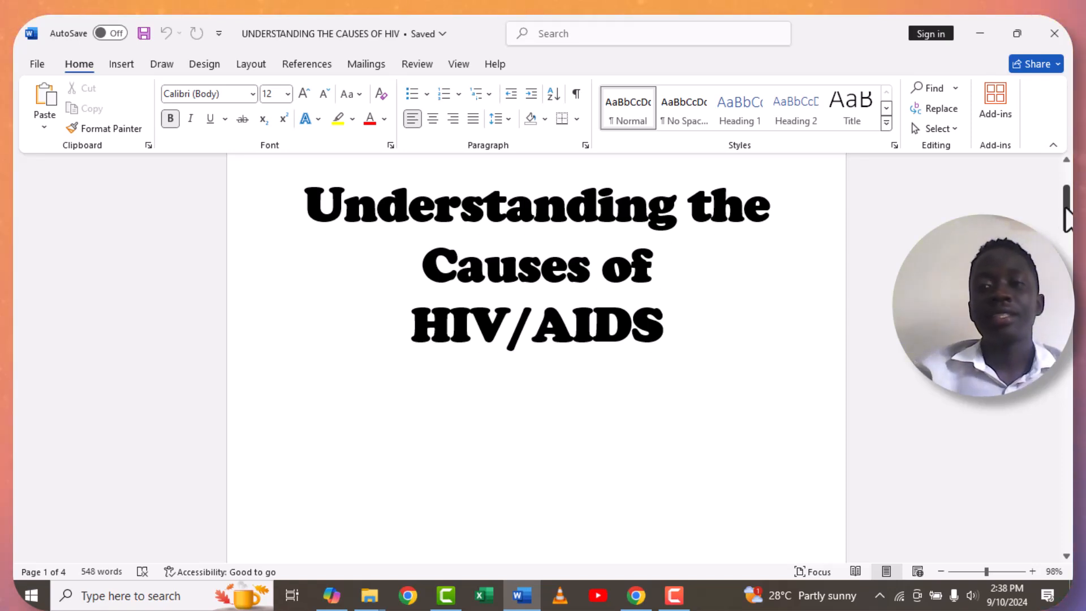
pyautogui.moveTo(1066, 218); pyautogui.dragTo(1066, 309)
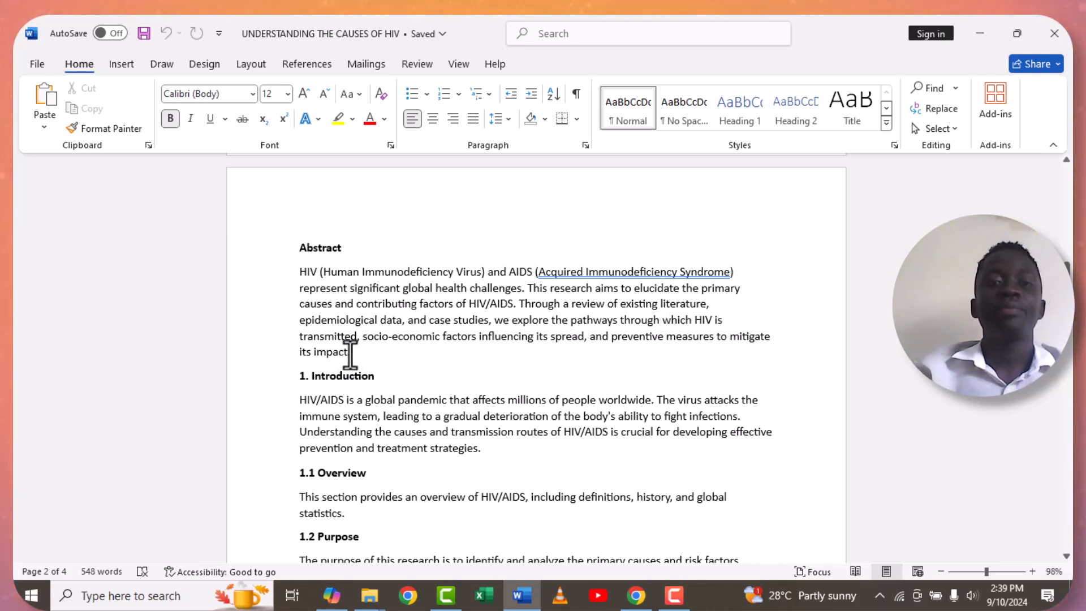
pyautogui.click(350, 353)
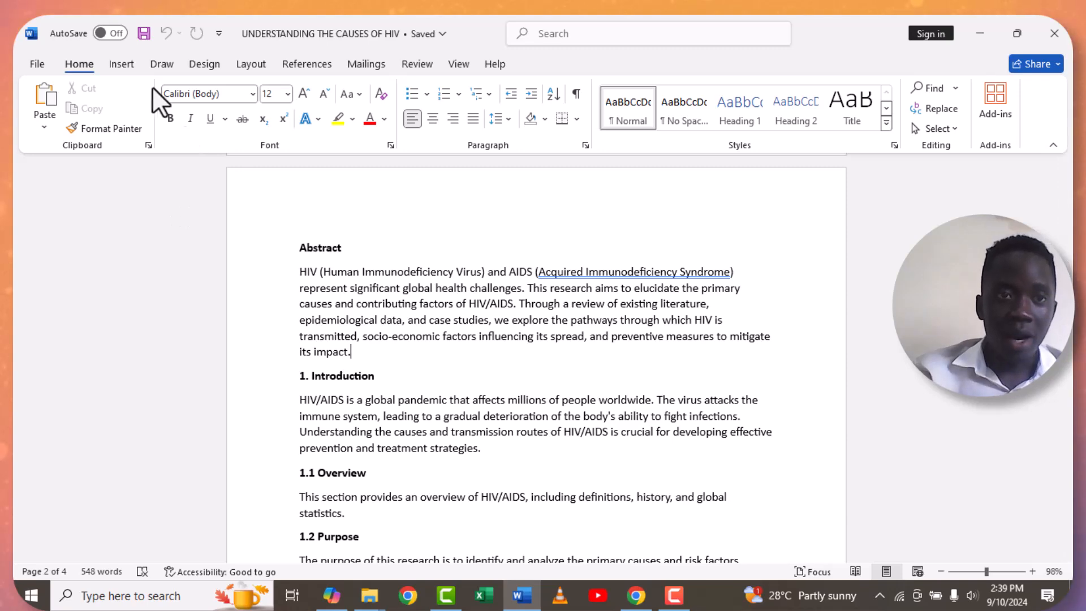
pyautogui.click(118, 63)
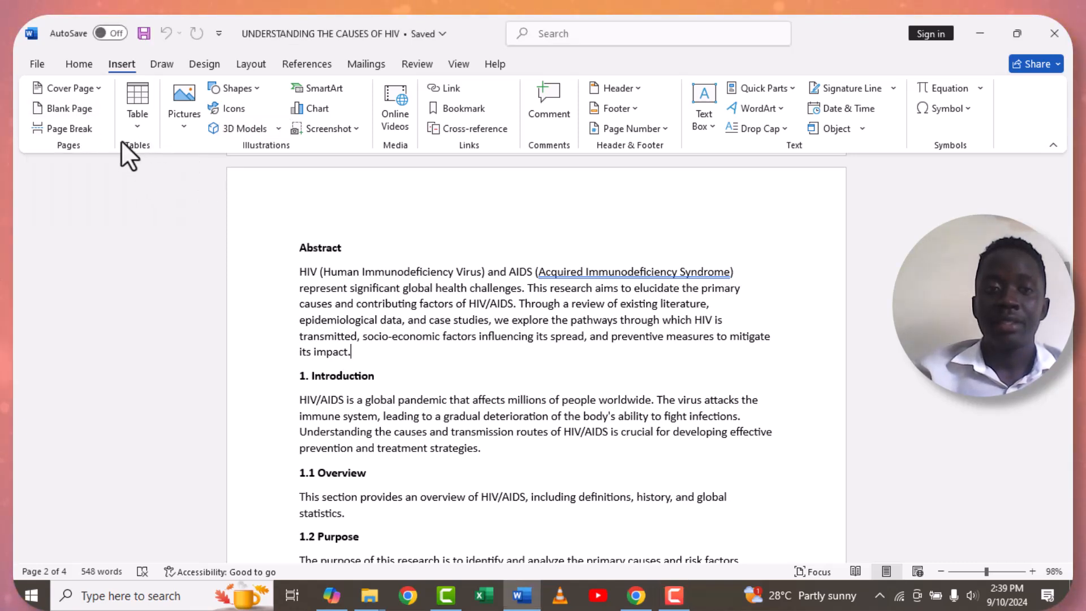
pyautogui.click(82, 135)
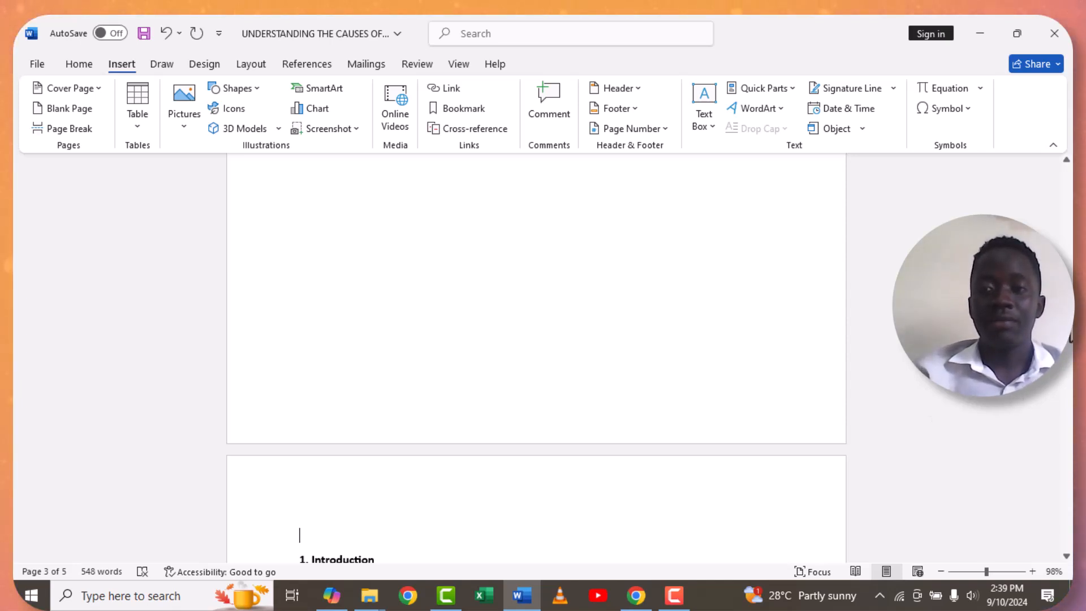
pyautogui.scroll(6, 537, 356)
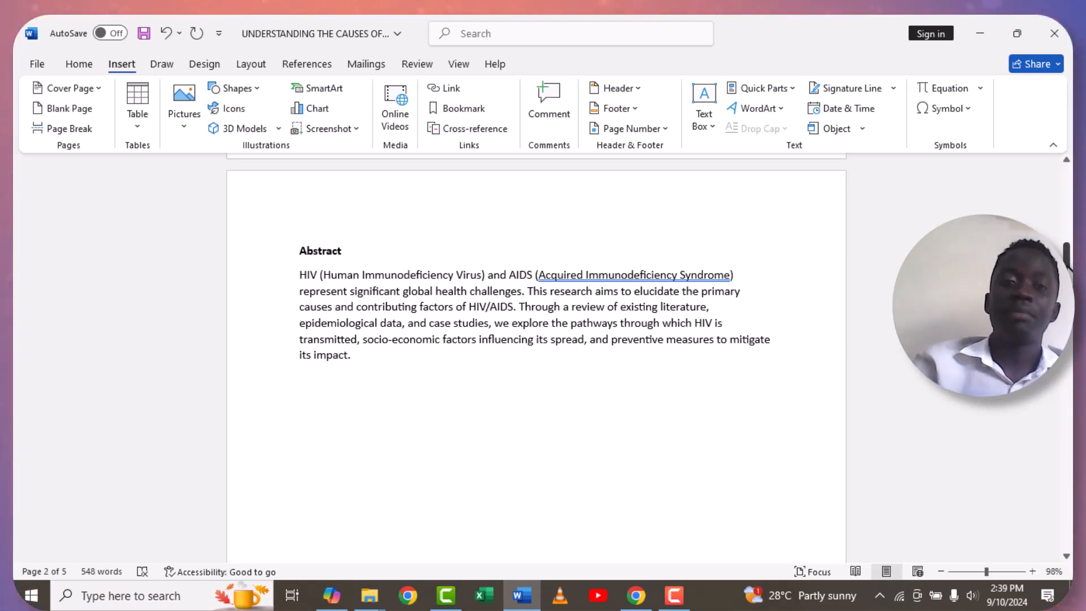
pyautogui.scroll(-6, 1067, 356)
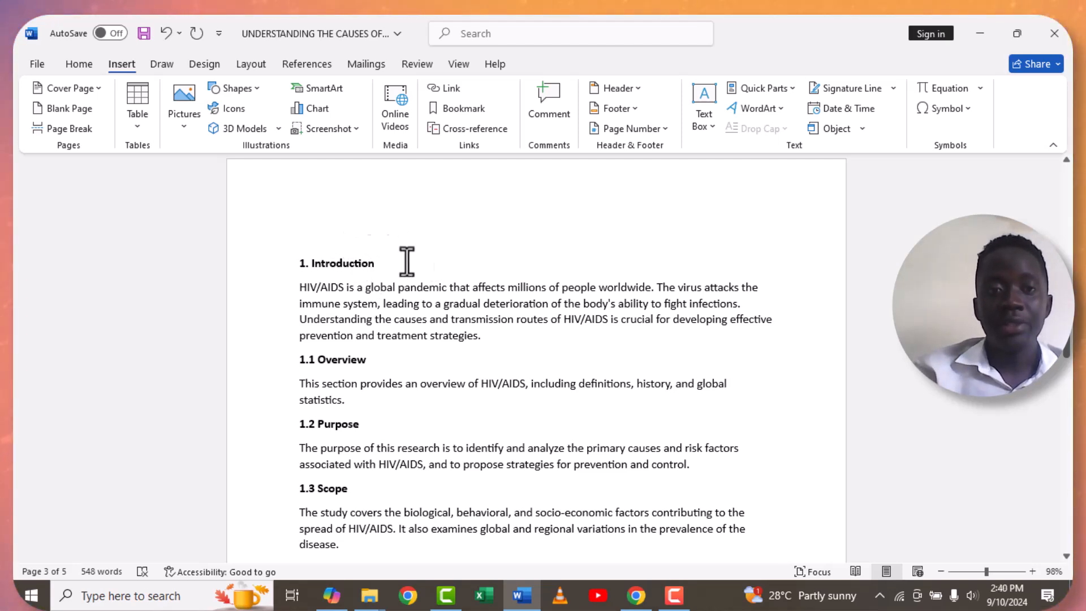
# Step: Insert a blank page before the "1. Introduction" heading and place the cursor at the top of that empty page
pyautogui.rightClick(304, 244)
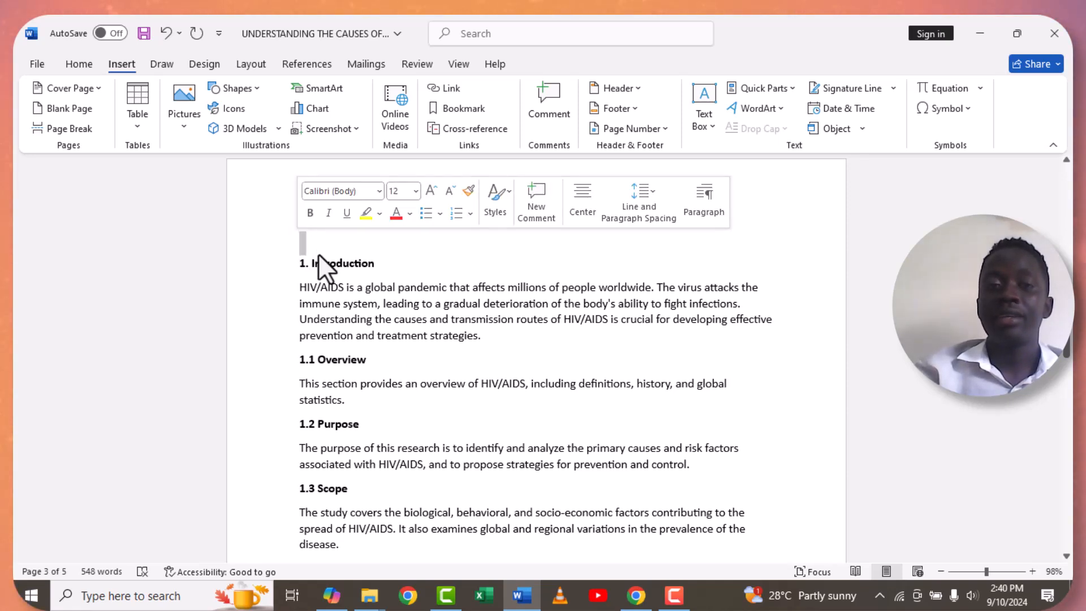
pyautogui.click(307, 237)
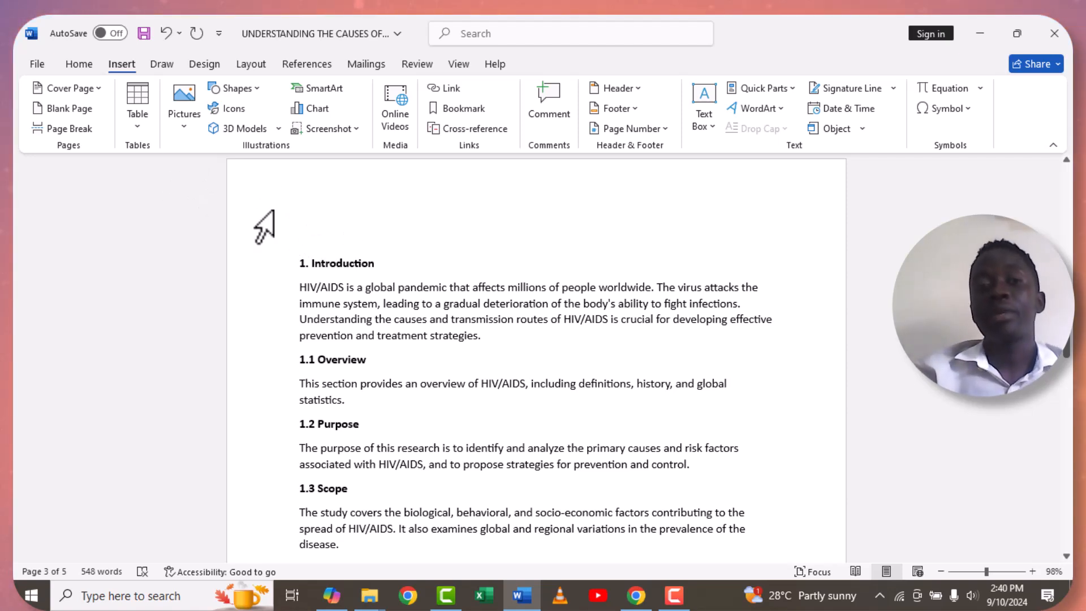
pyautogui.click(85, 108)
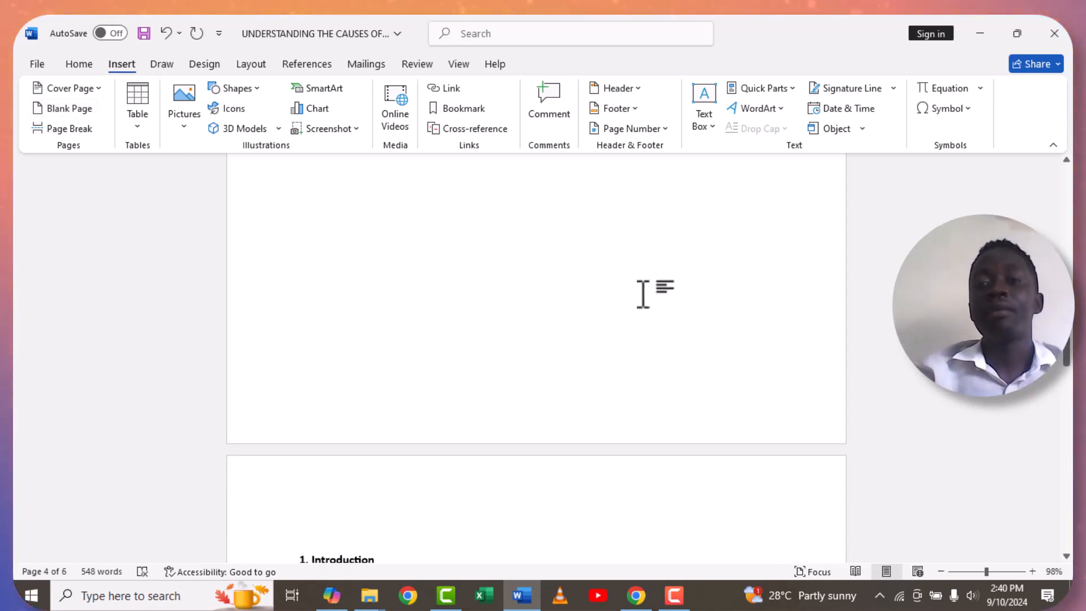
pyautogui.moveTo(1066, 359); pyautogui.dragTo(1063, 327)
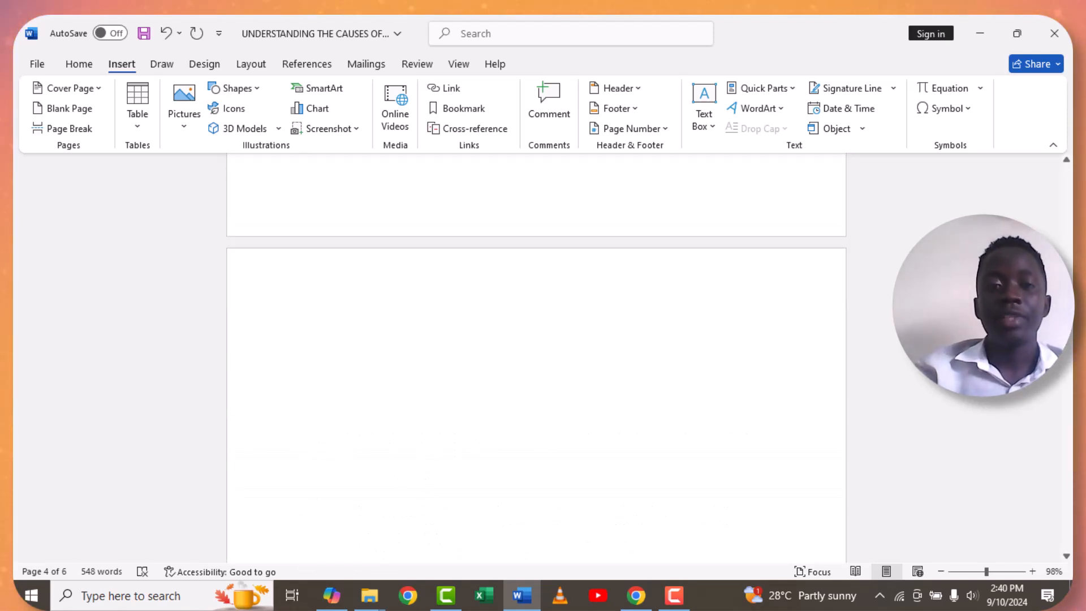
pyautogui.click(367, 331)
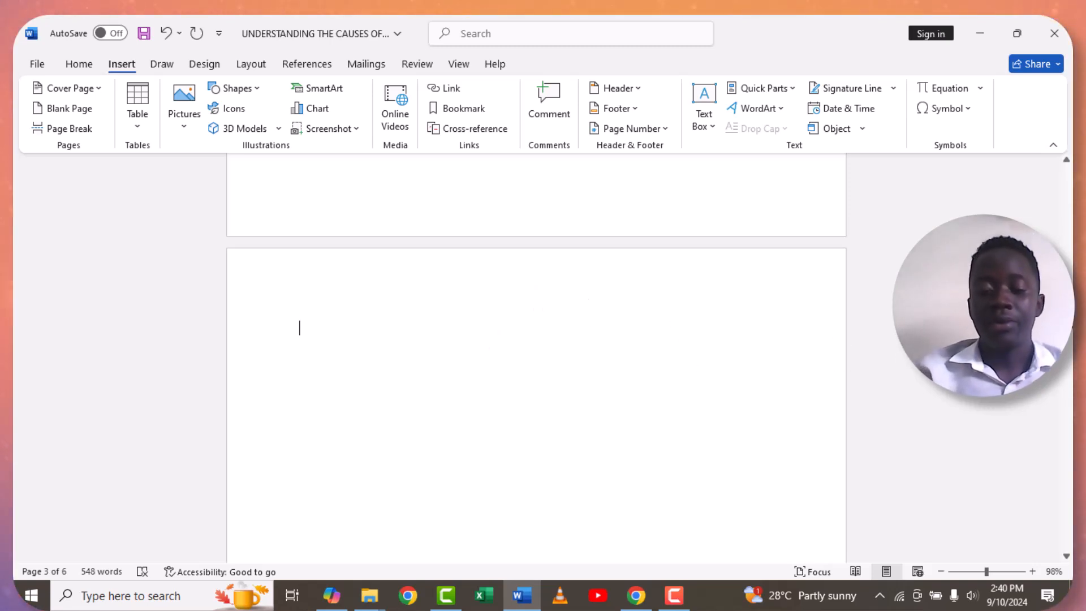
# Step: Review the pages from the Introduction to the Background section to check where each section starts
pyautogui.scroll(-3, 537, 358)
pyautogui.moveTo(1068, 353); pyautogui.dragTo(1068, 384)
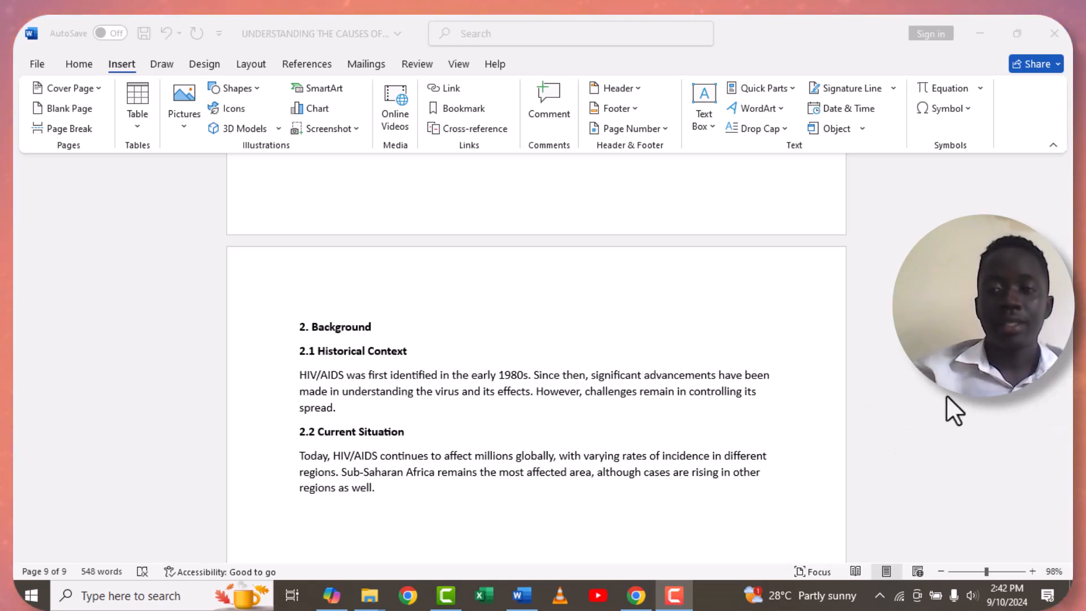
pyautogui.click(1068, 440)
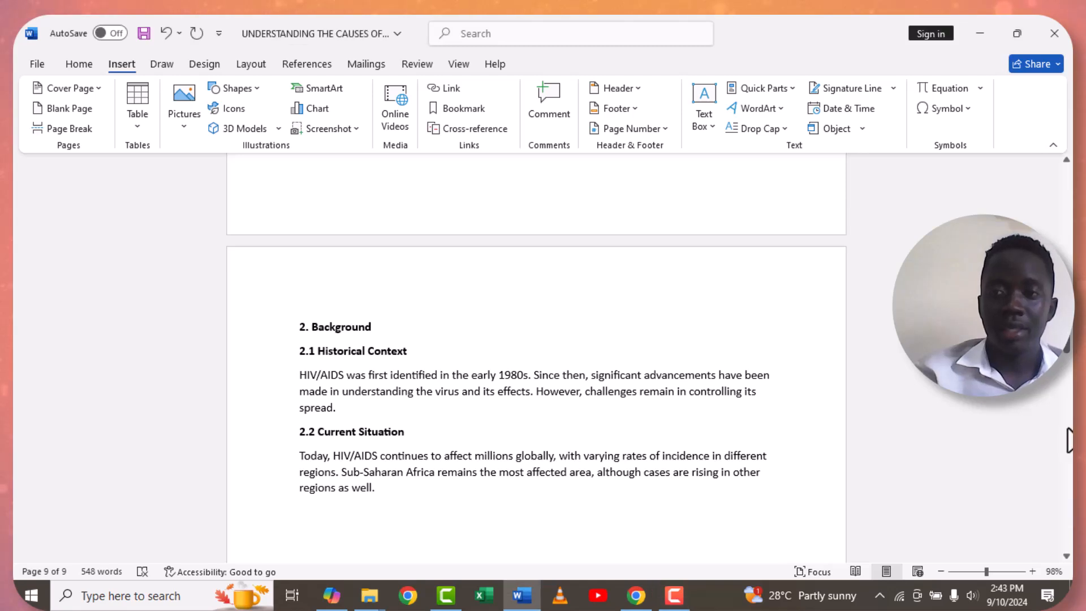
pyautogui.scroll(15, 1067, 347)
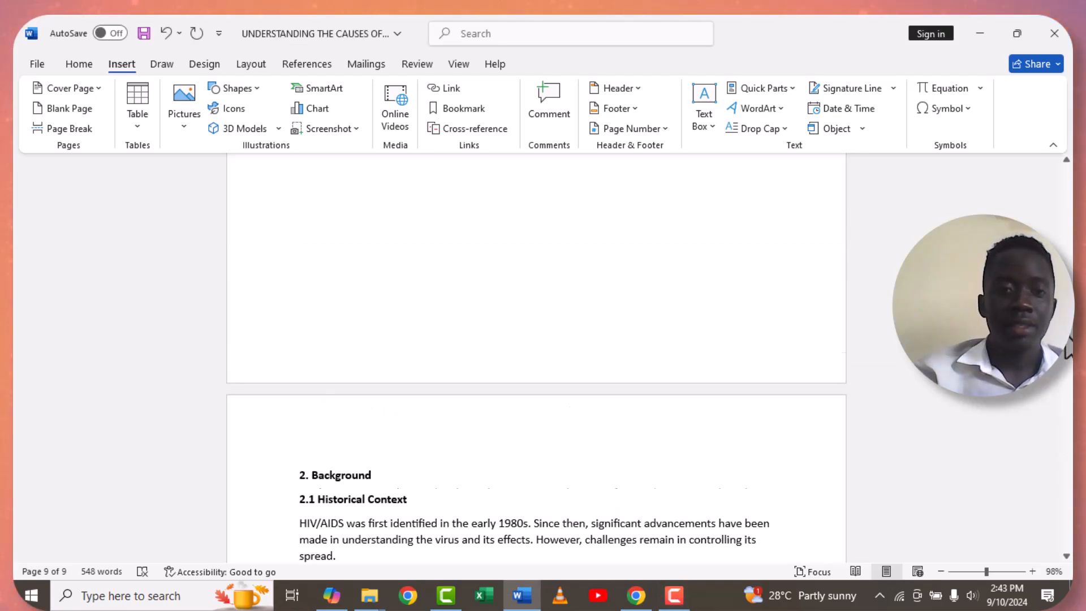
pyautogui.scroll(-15, 1069, 339)
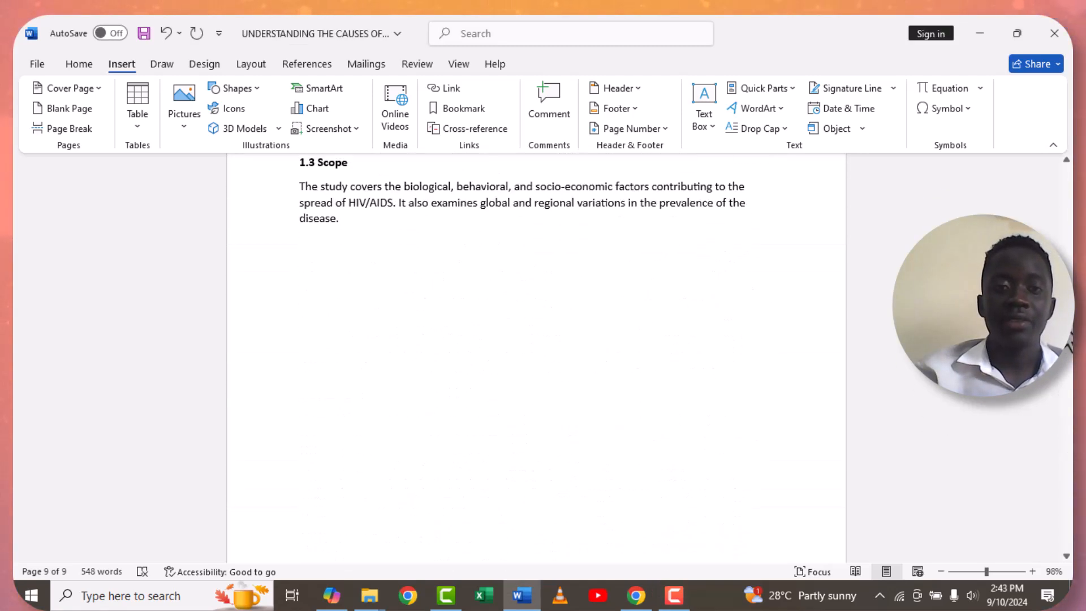
pyautogui.moveTo(1064, 344); pyautogui.dragTo(1047, 302)
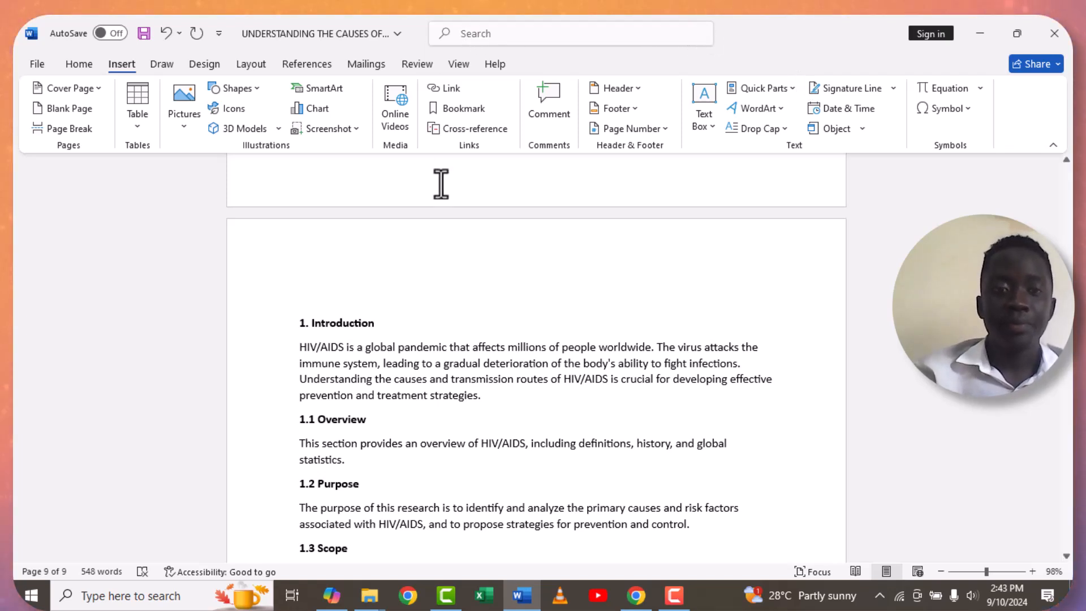
pyautogui.click(687, 25)
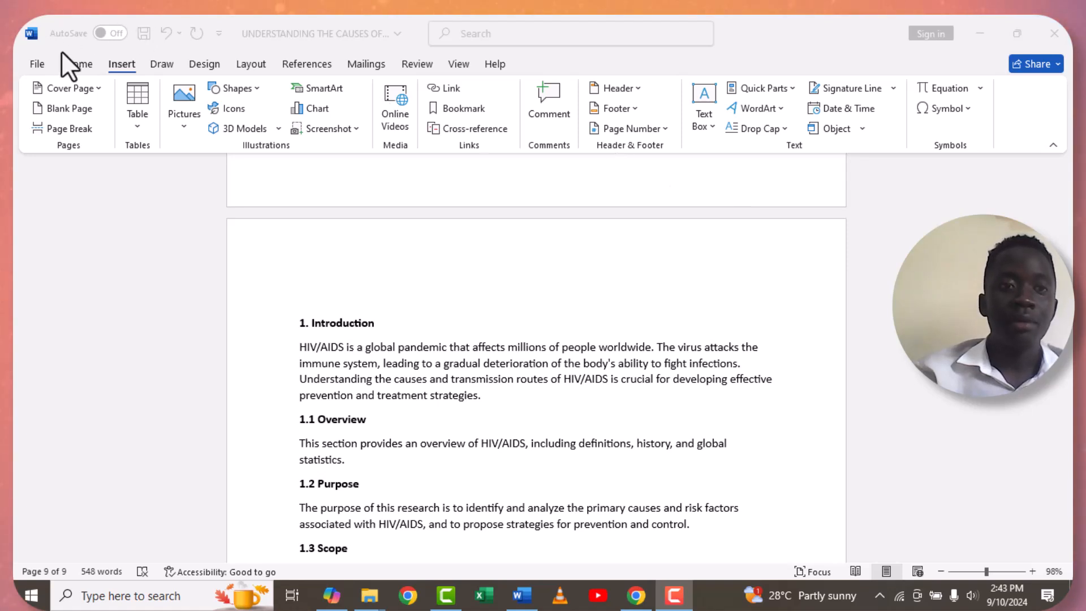
# Step: Apply the Heading 1 style to the "1. Introduction" title
pyautogui.click(74, 63)
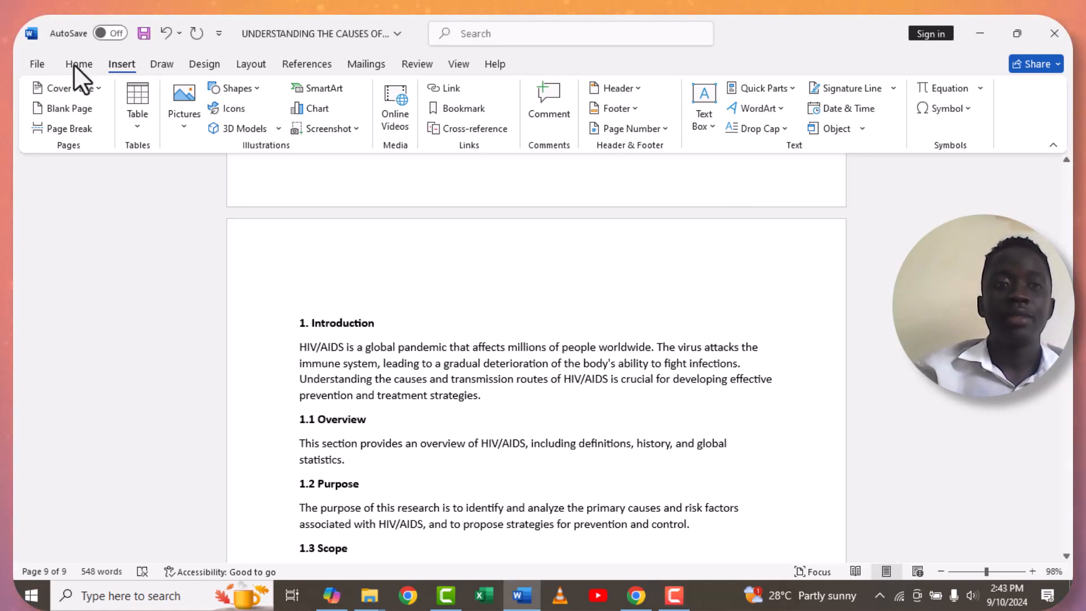
pyautogui.click(83, 63)
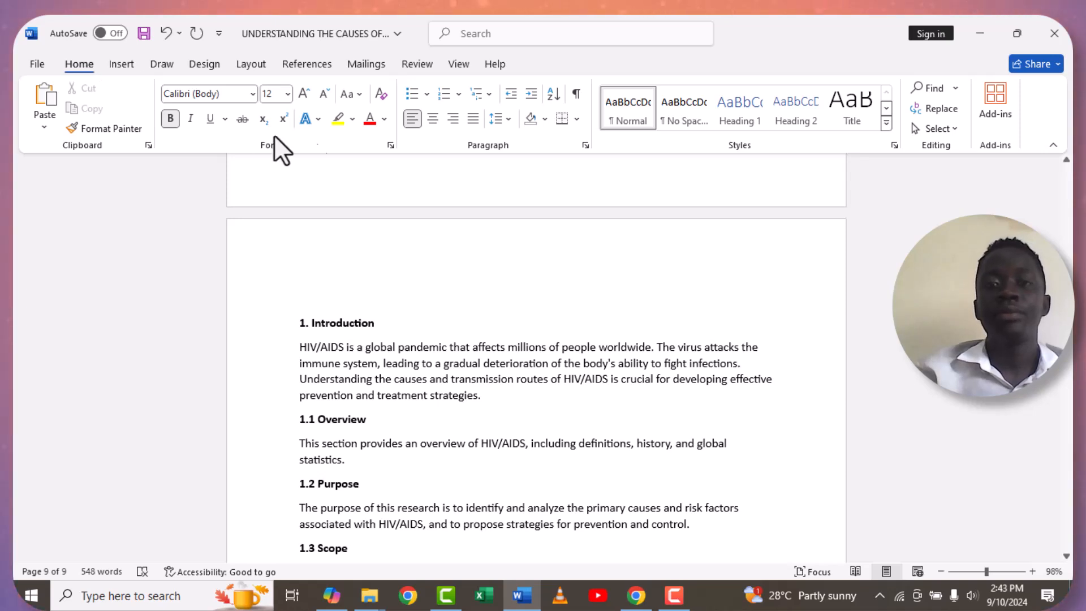
pyautogui.click(886, 123)
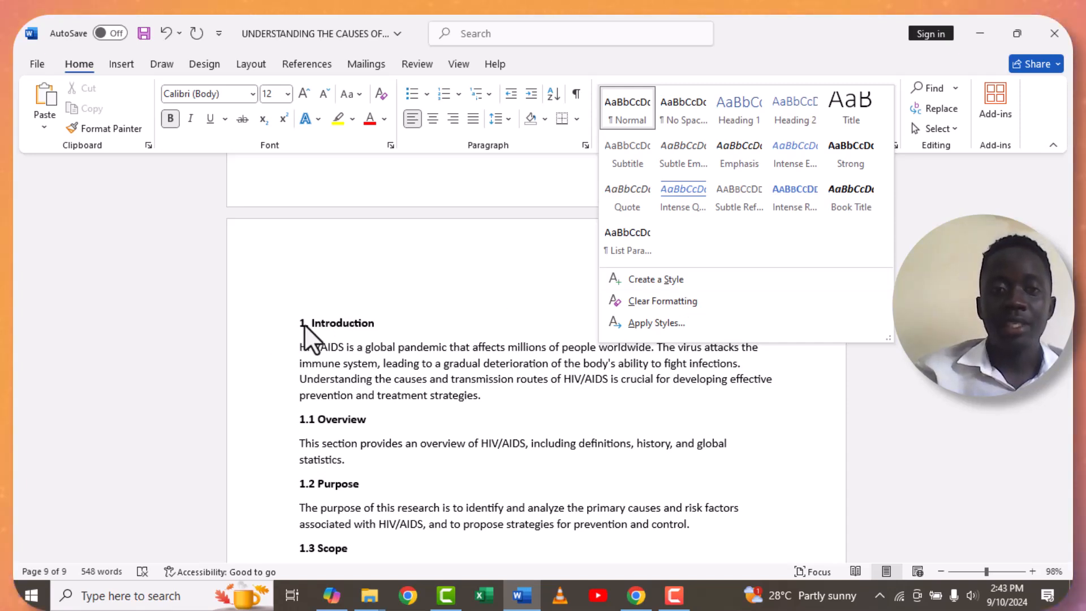
pyautogui.click(379, 321)
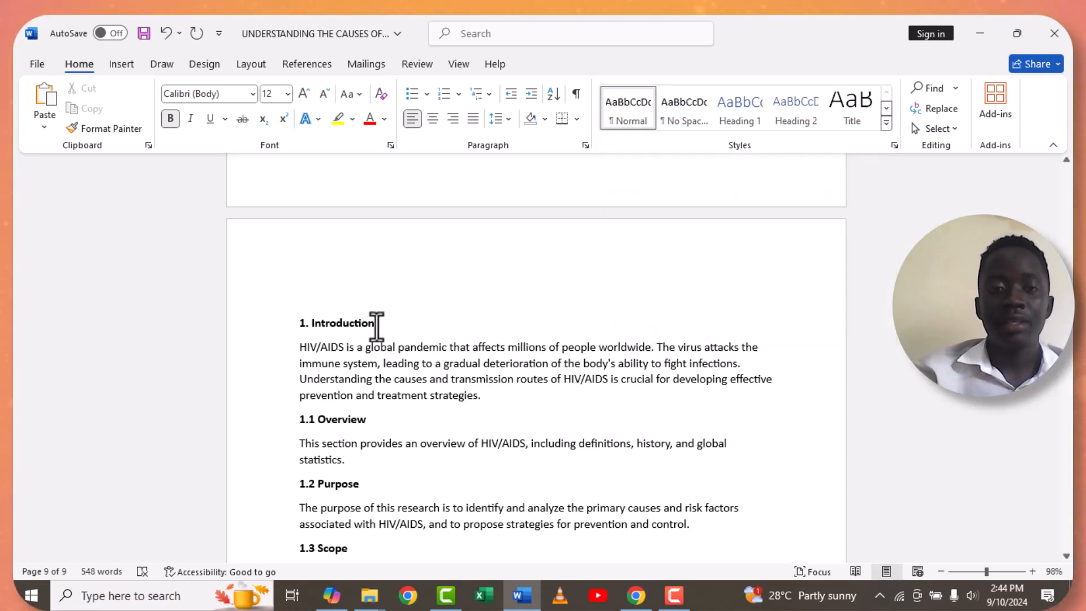
pyautogui.moveTo(313, 320); pyautogui.dragTo(294, 321)
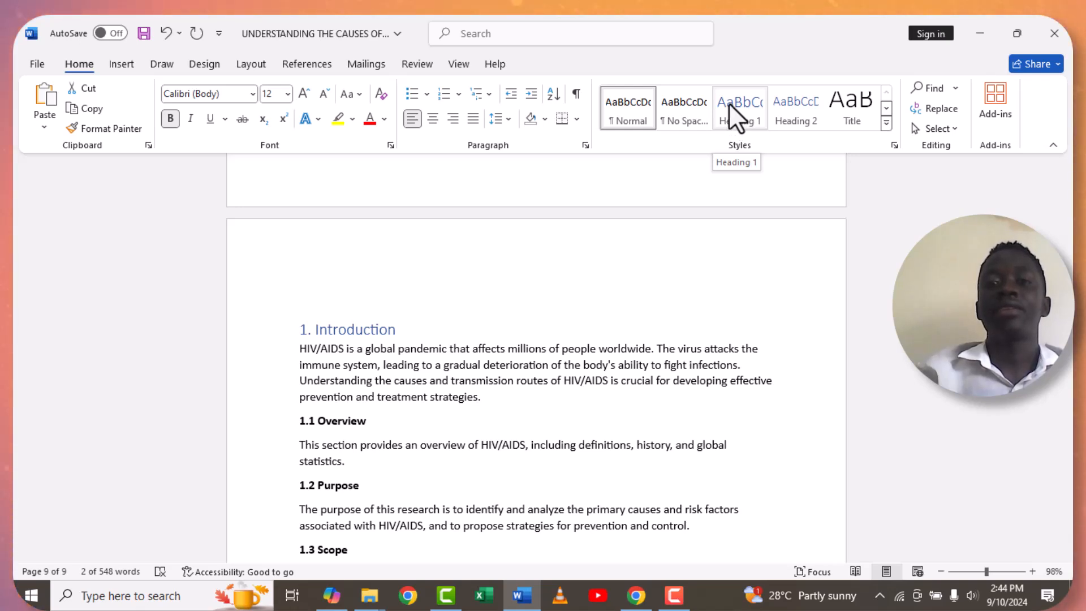
pyautogui.click(741, 126)
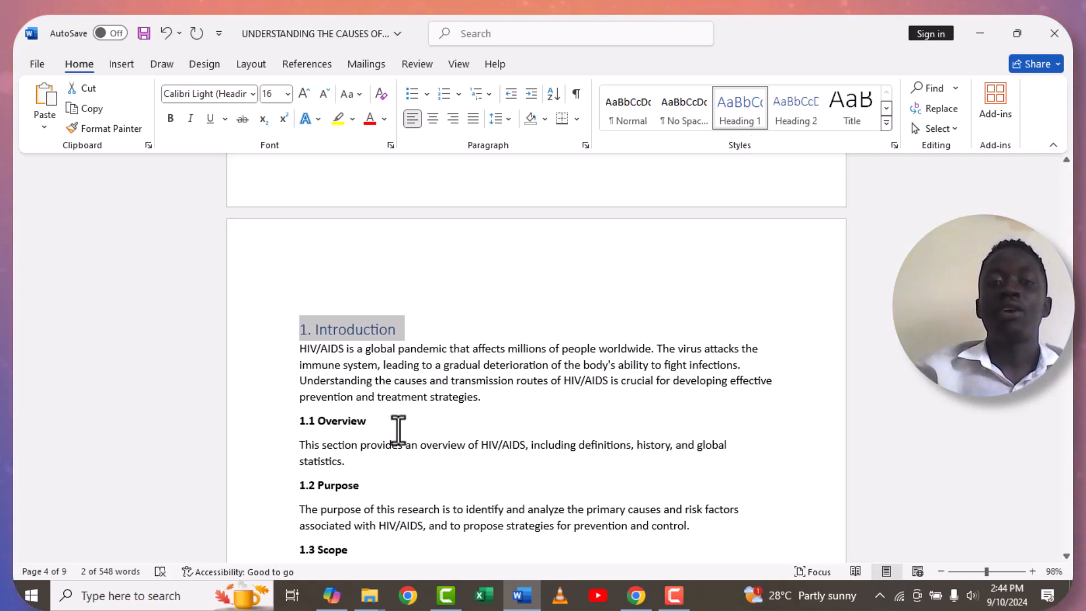
# Step: Apply the Heading 2 style to the subheadings "1.1 Overview", "1.2 Purpose" and "1.3 Scope"
pyautogui.moveTo(368, 422); pyautogui.dragTo(300, 422)
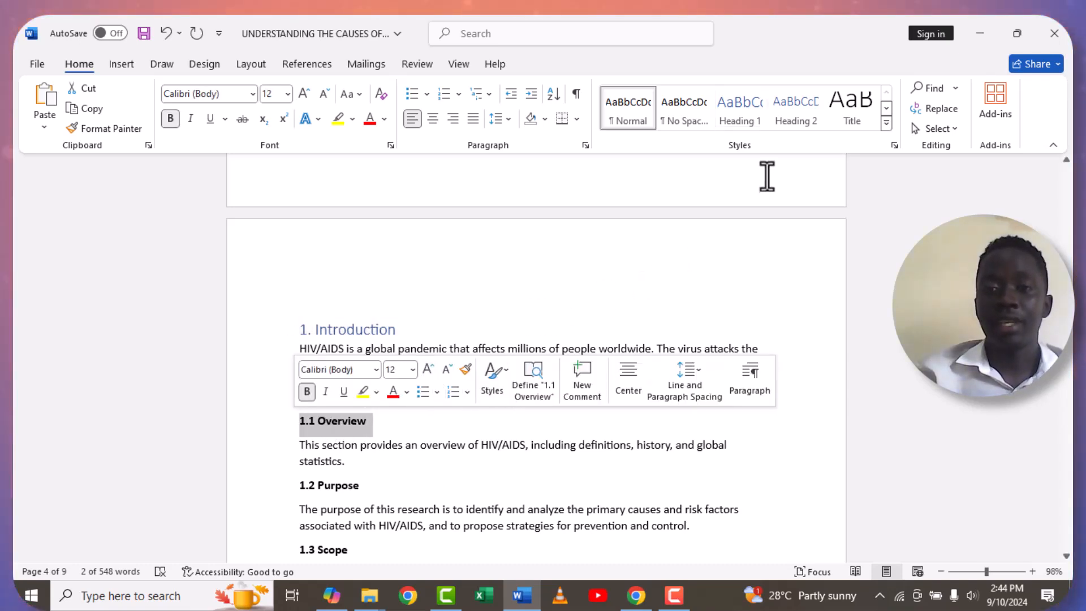
pyautogui.click(795, 120)
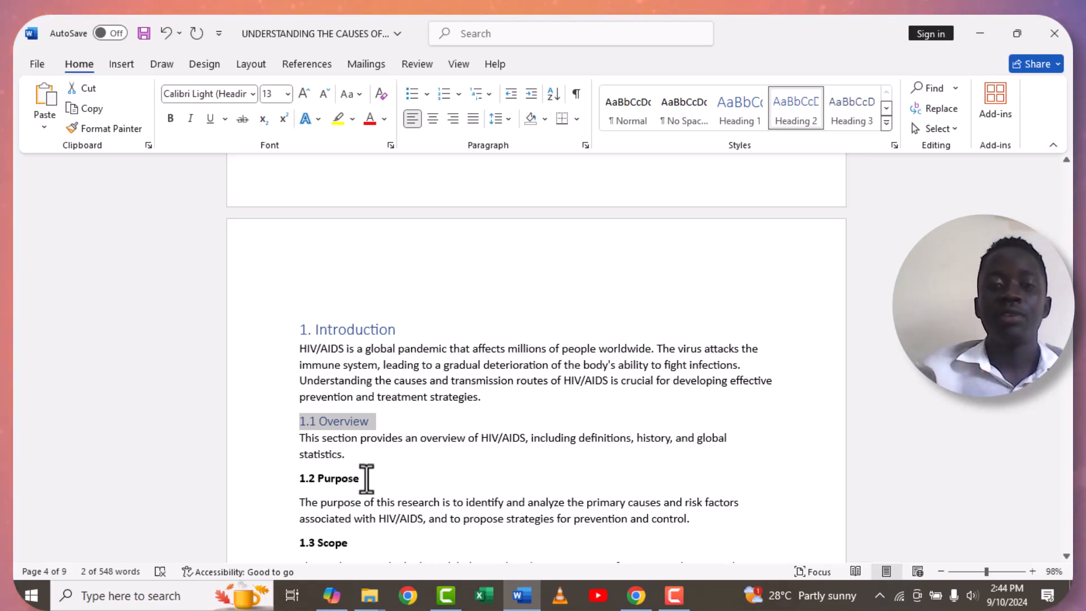
pyautogui.click(285, 475)
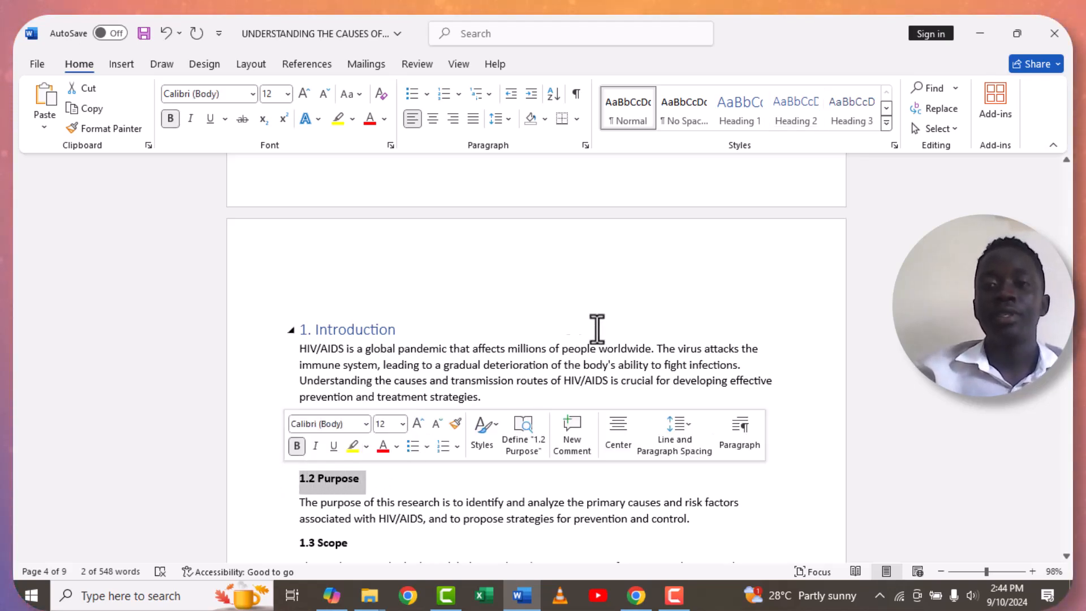
pyautogui.click(809, 116)
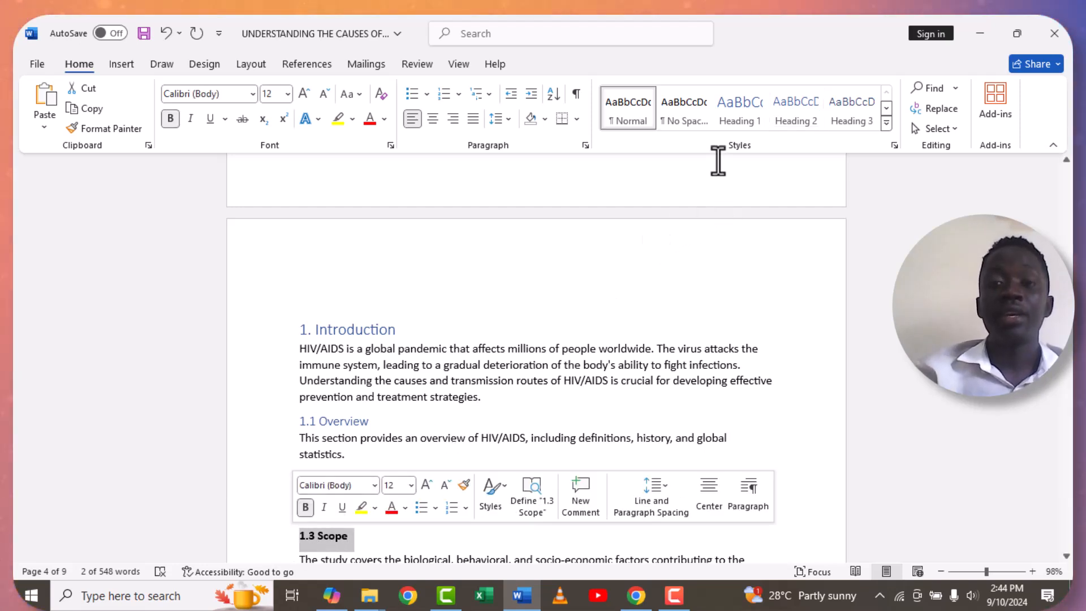
pyautogui.click(804, 116)
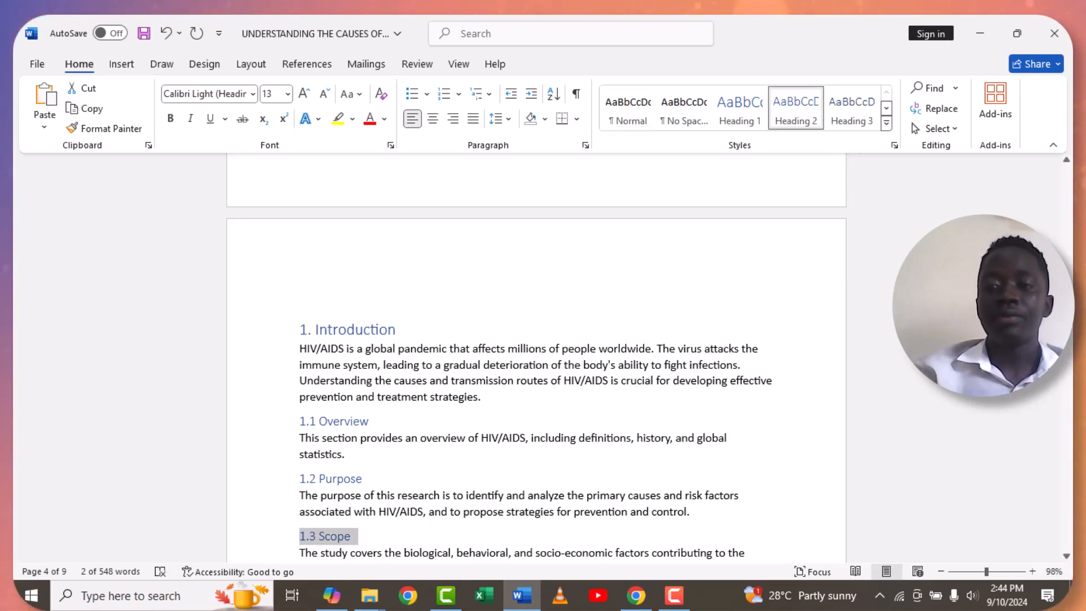
# Step: Apply the Heading 1 style to the "2. Background" title
pyautogui.scroll(-7, 536, 356)
pyautogui.scroll(-5, 536, 356)
pyautogui.scroll(9, 536, 356)
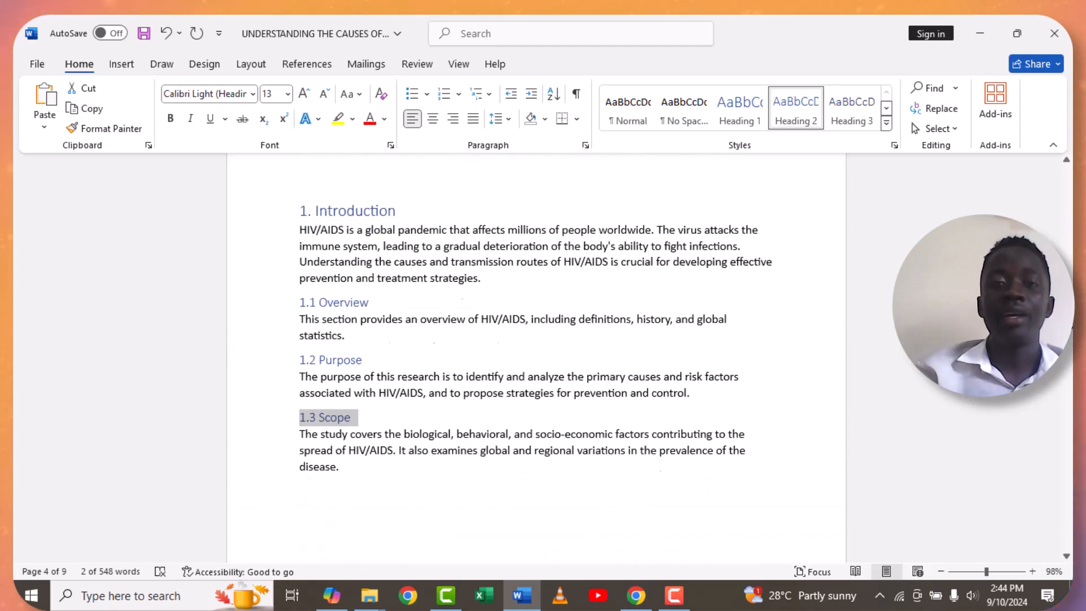
pyautogui.scroll(-6, 536, 356)
pyautogui.scroll(-5, 1066, 346)
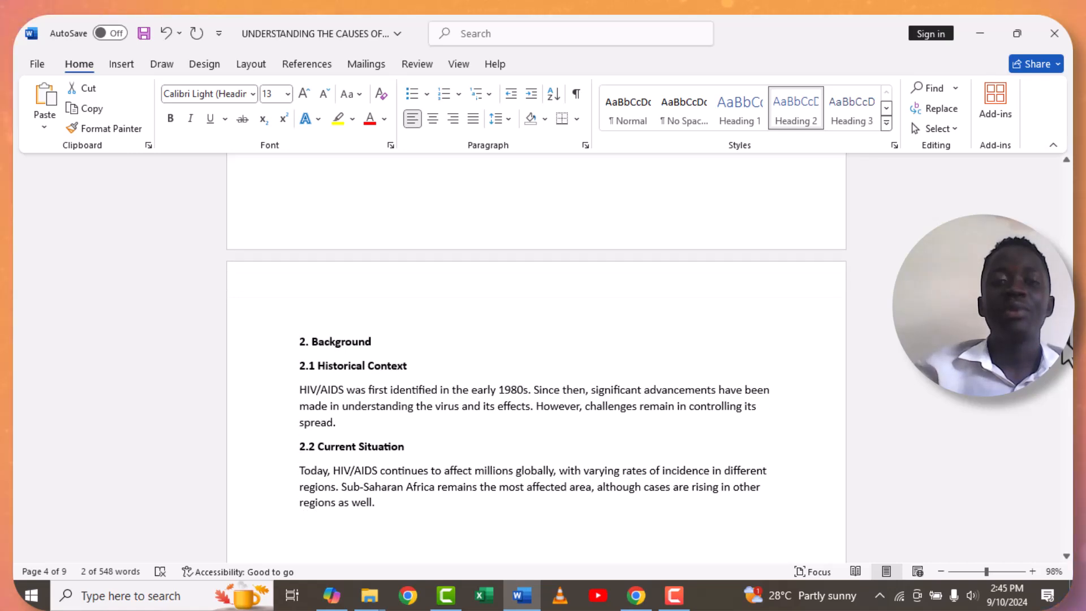
pyautogui.scroll(-1, 1066, 351)
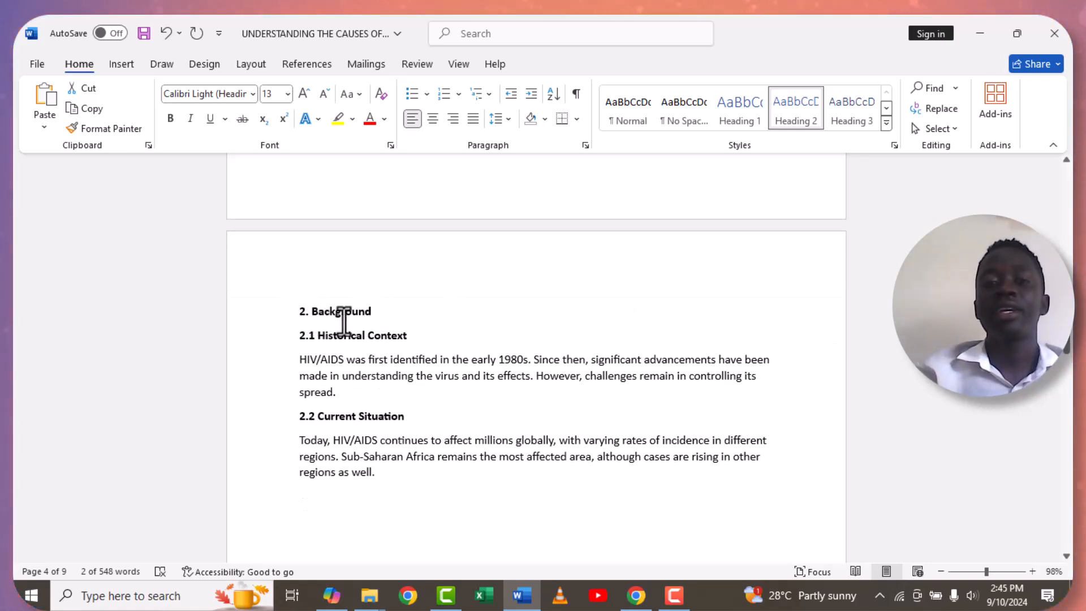
pyautogui.moveTo(373, 310); pyautogui.dragTo(281, 306)
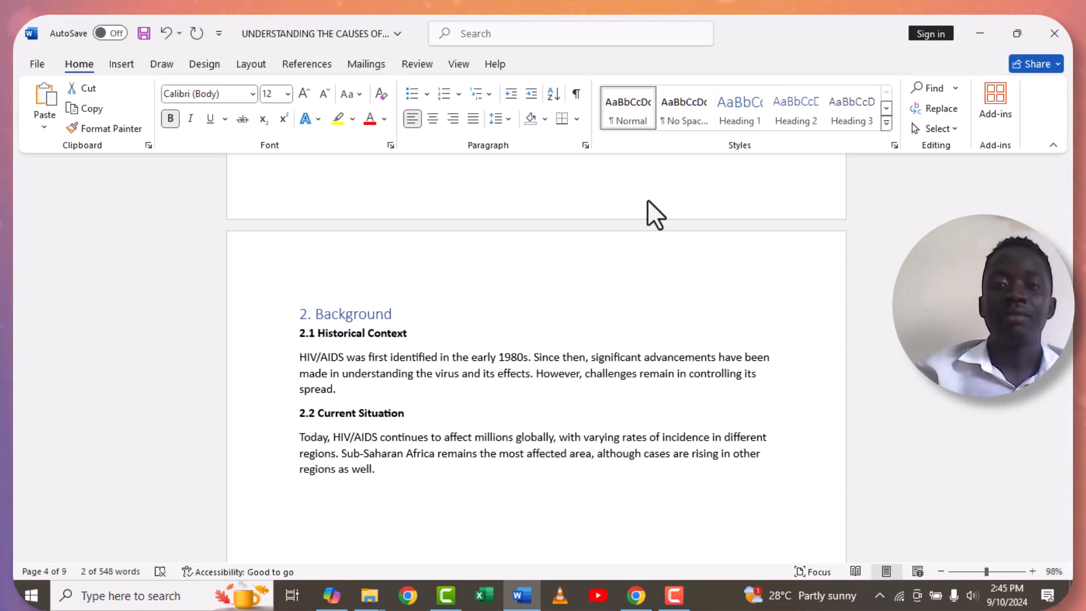
pyautogui.hotkey('ctrl', 'z')
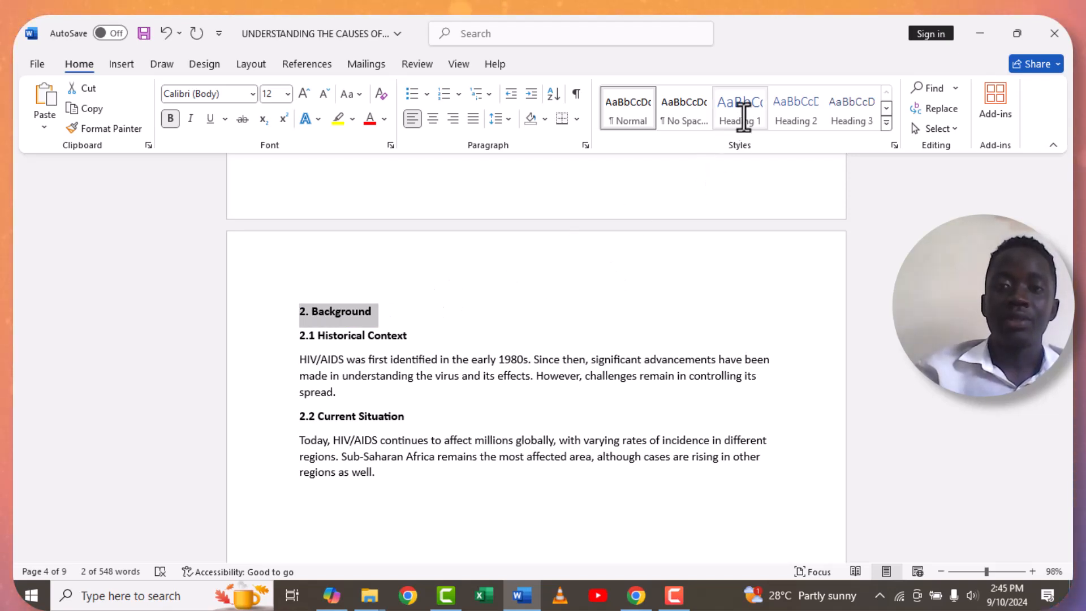
pyautogui.click(741, 114)
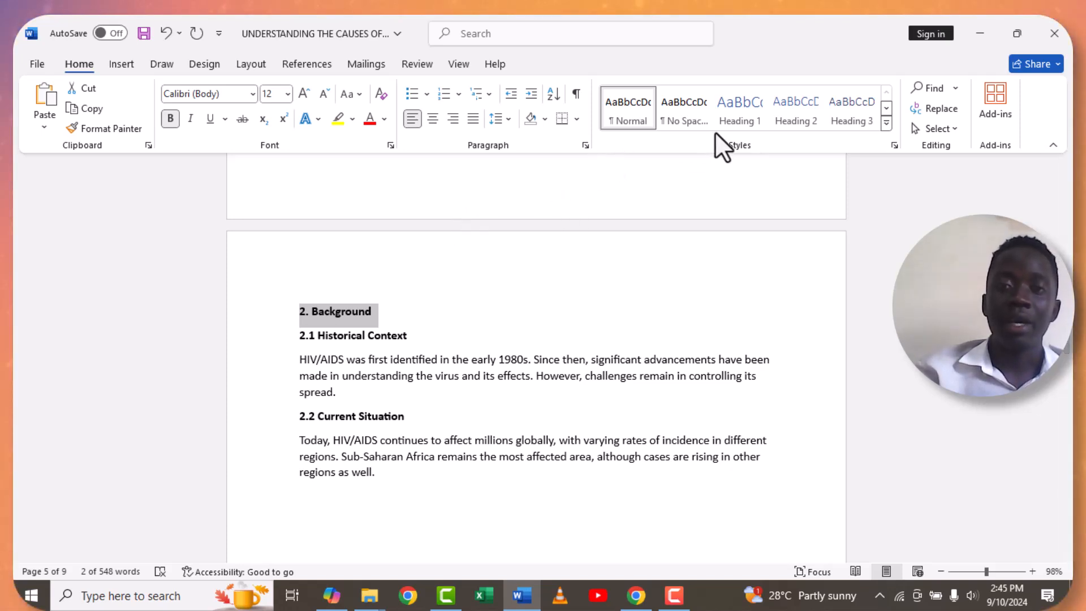
pyautogui.click(754, 116)
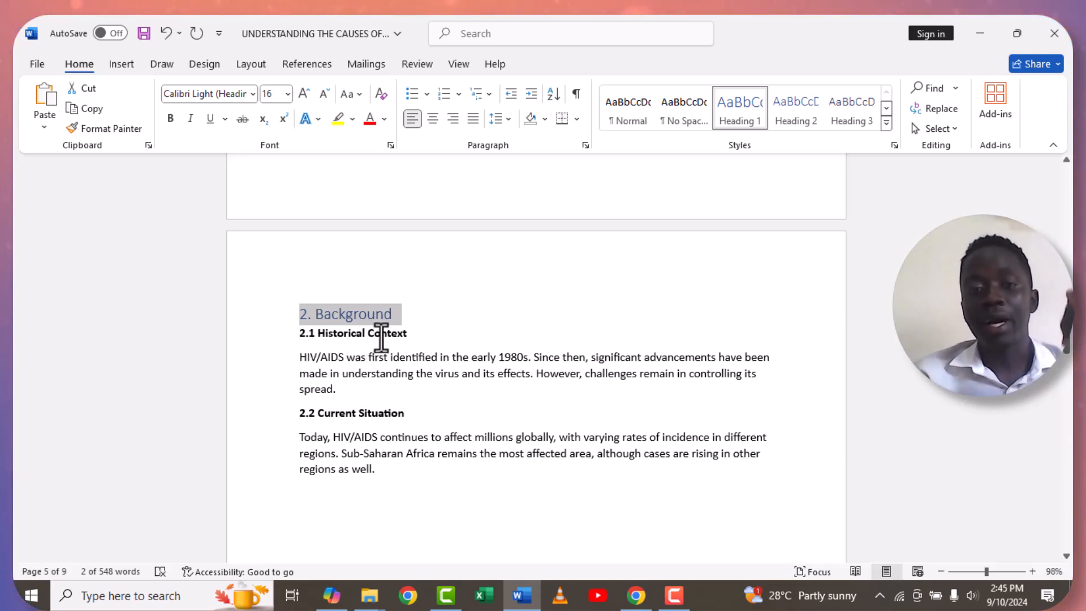
# Step: Apply the Heading 2 style to the subheadings "2.1 Historical Context" and "2.2 Current Situation"
pyautogui.moveTo(407, 335); pyautogui.dragTo(286, 334)
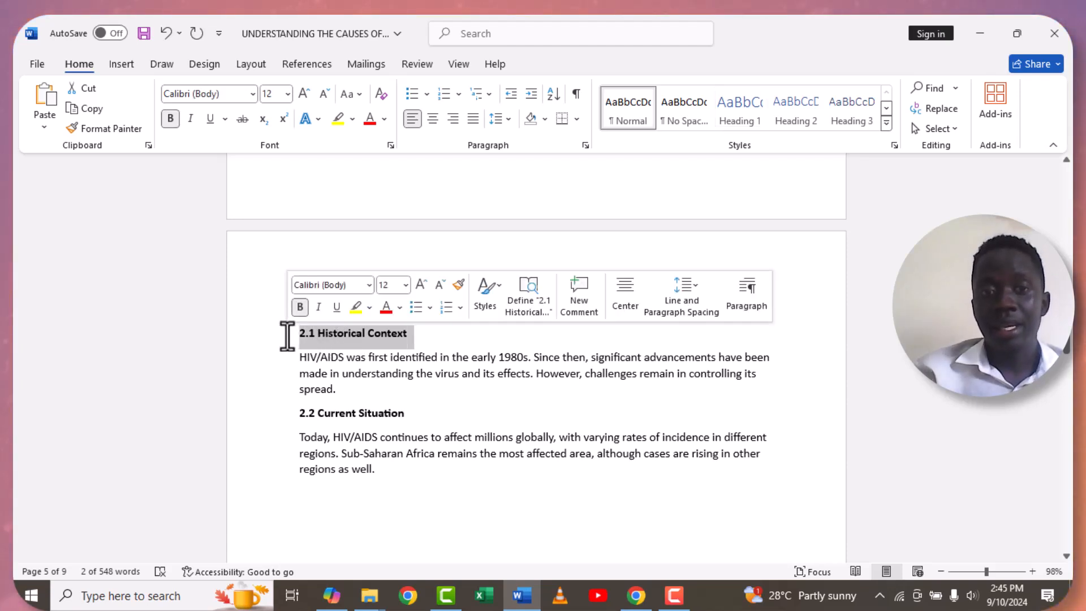
pyautogui.click(804, 119)
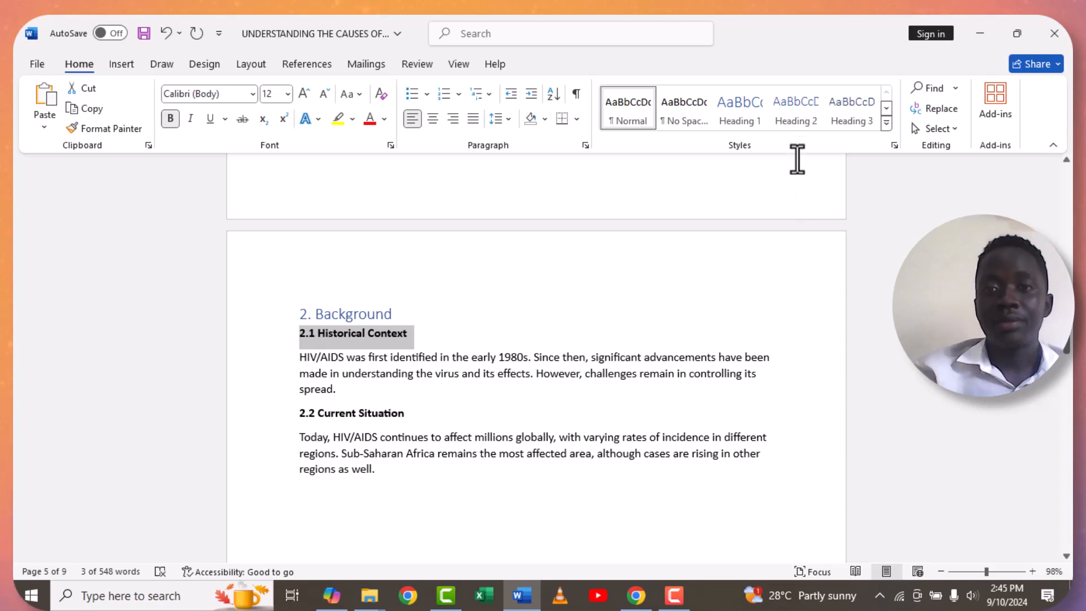
pyautogui.click(796, 121)
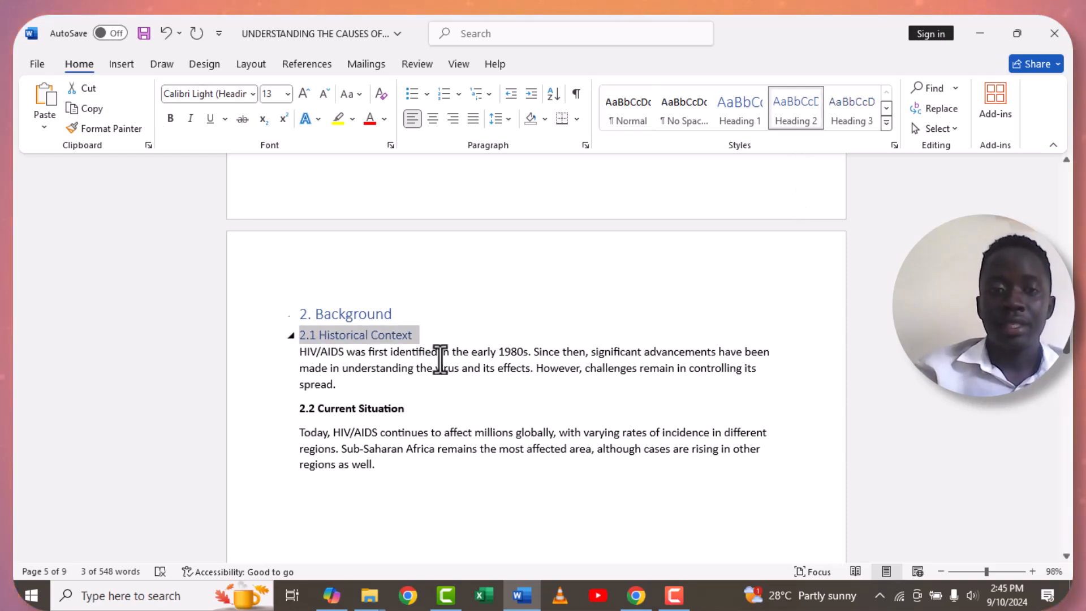
pyautogui.moveTo(403, 408); pyautogui.dragTo(304, 408)
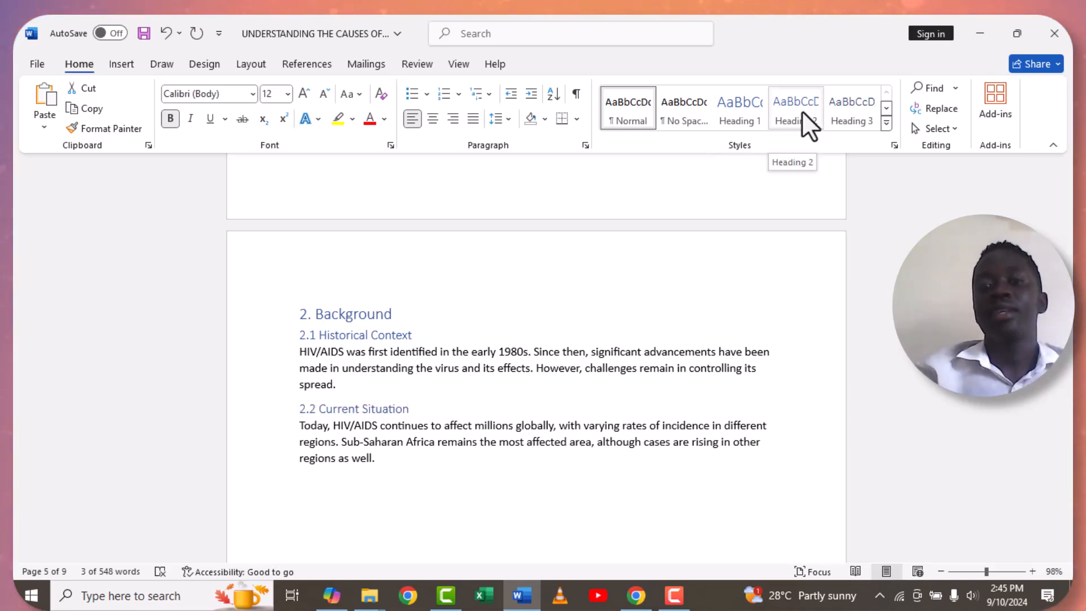
pyautogui.click(808, 124)
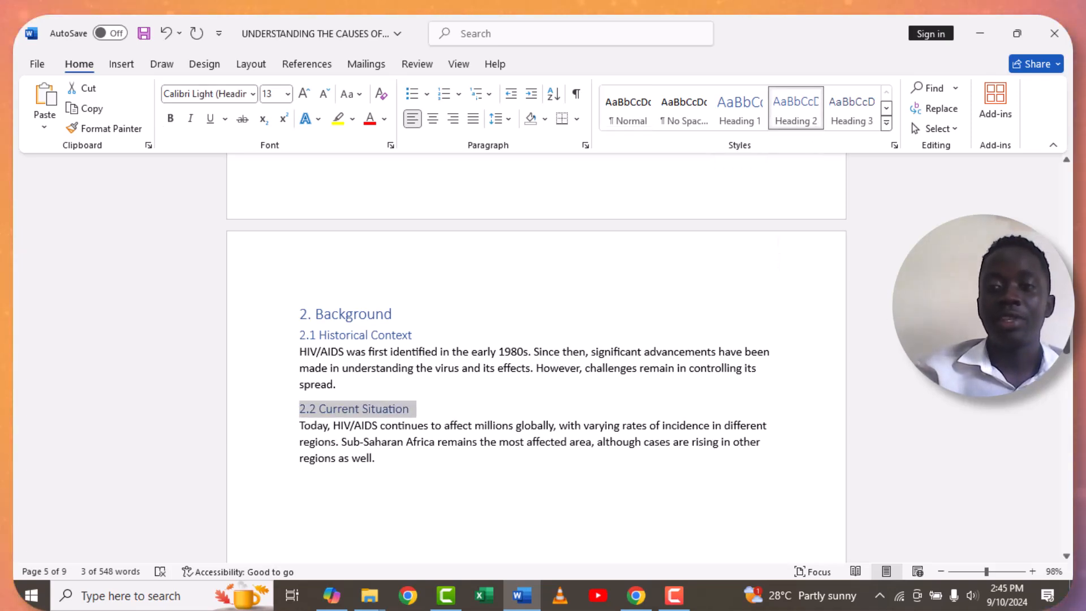
# Step: Insert the built-in Automatic Table 1 table of contents on the blank page before the Introduction
pyautogui.moveTo(1067, 356); pyautogui.dragTo(1070, 382)
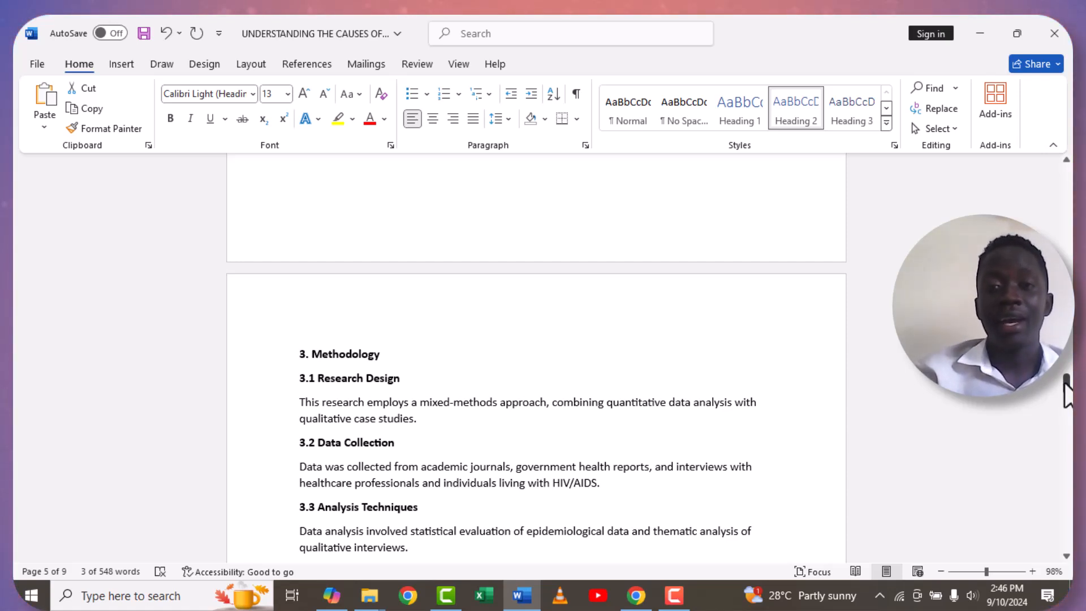
pyautogui.moveTo(1066, 391)
pyautogui.mouseDown()
pyautogui.moveTo(1066, 431)
pyautogui.moveTo(1067, 380)
pyautogui.mouseUp()
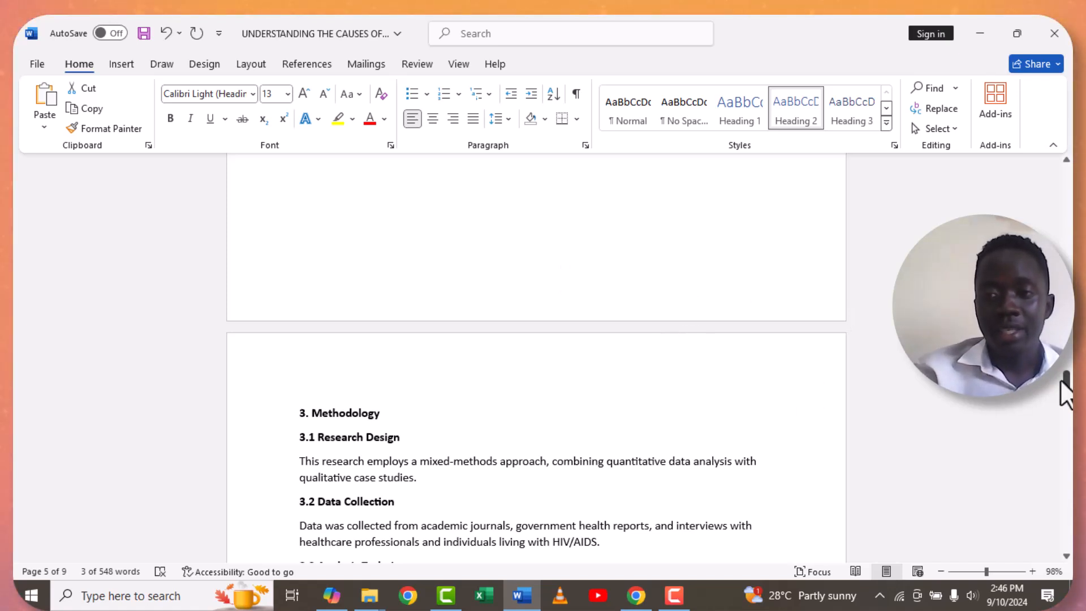
pyautogui.moveTo(1066, 390); pyautogui.dragTo(1067, 268)
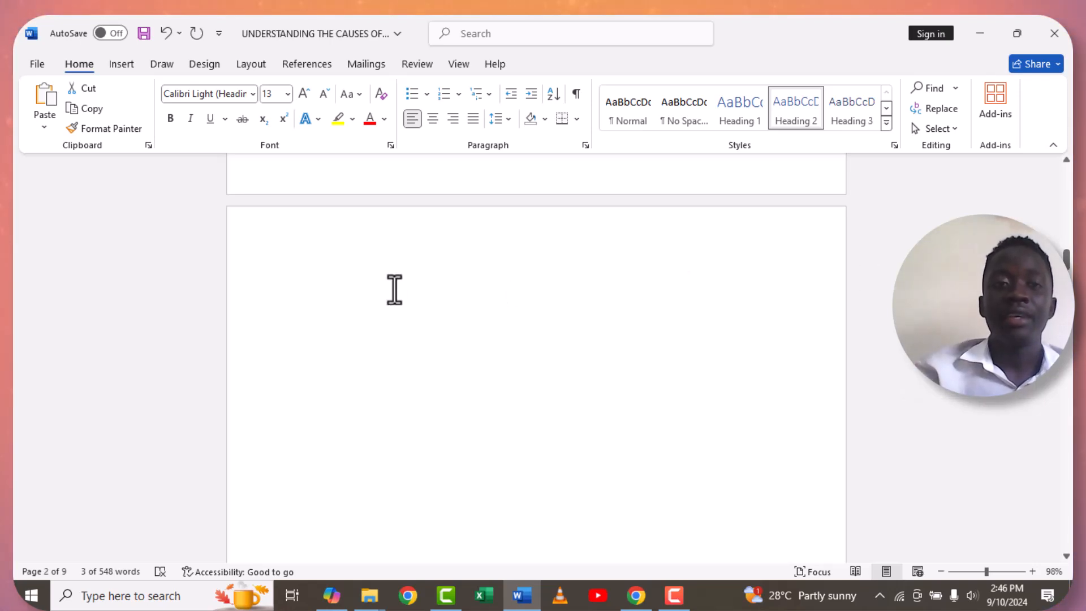
pyautogui.click(392, 296)
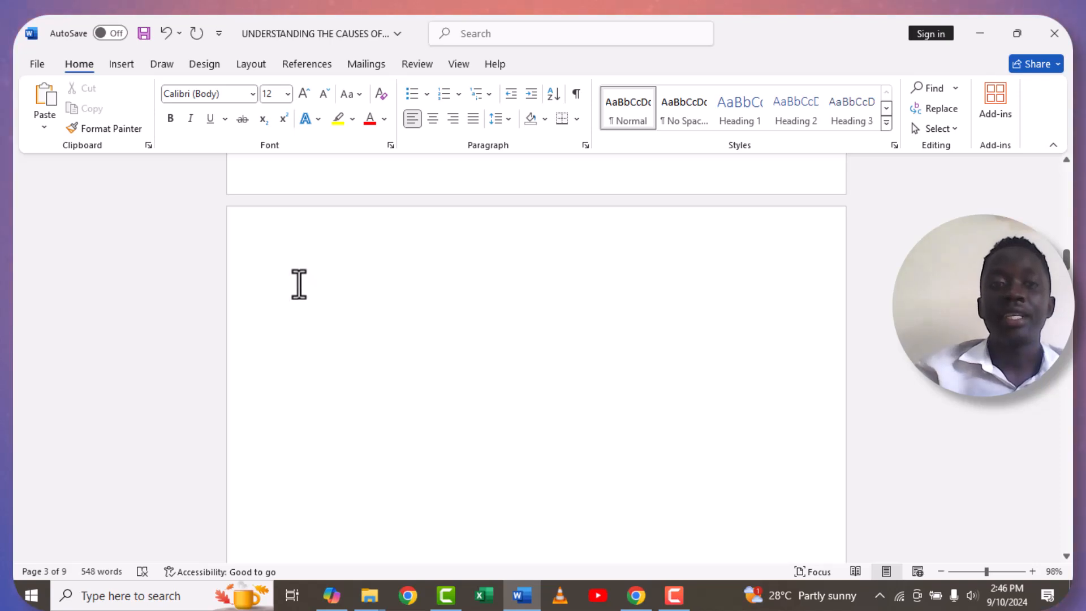
pyautogui.click(305, 64)
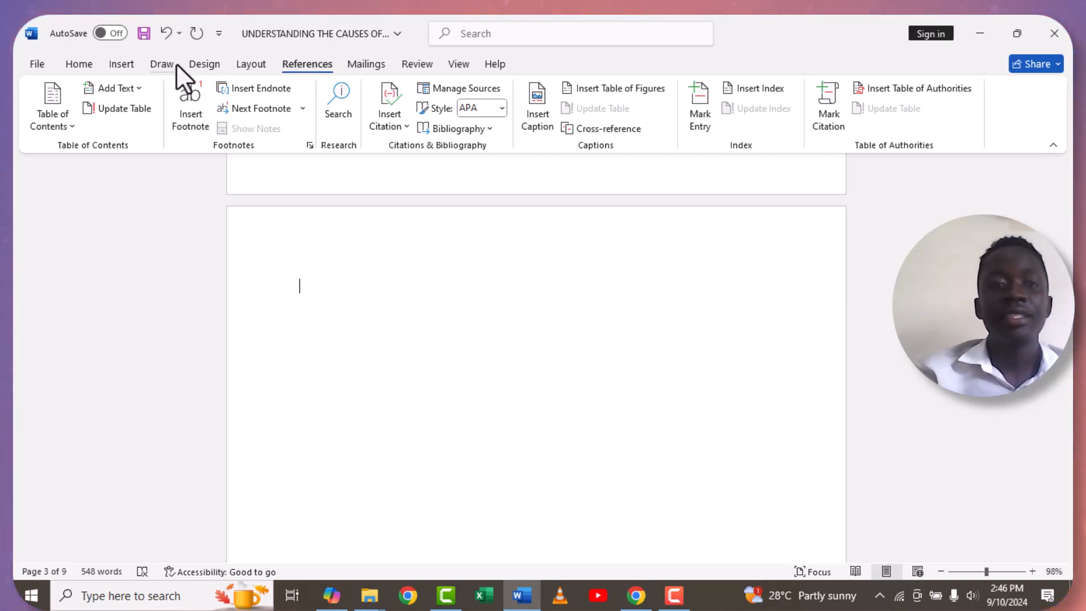
pyautogui.click(53, 117)
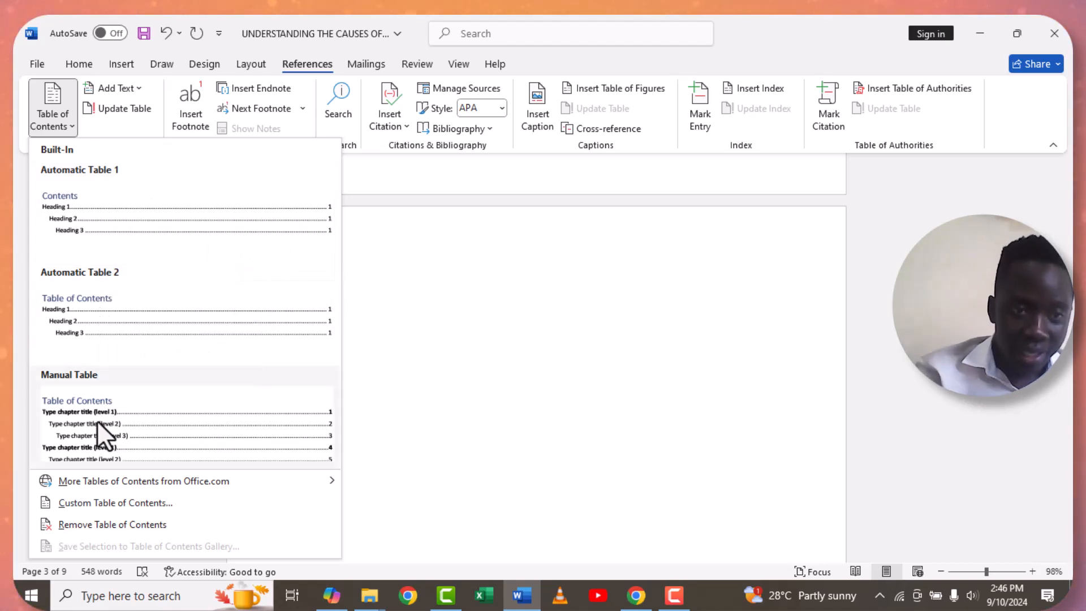
pyautogui.click(159, 215)
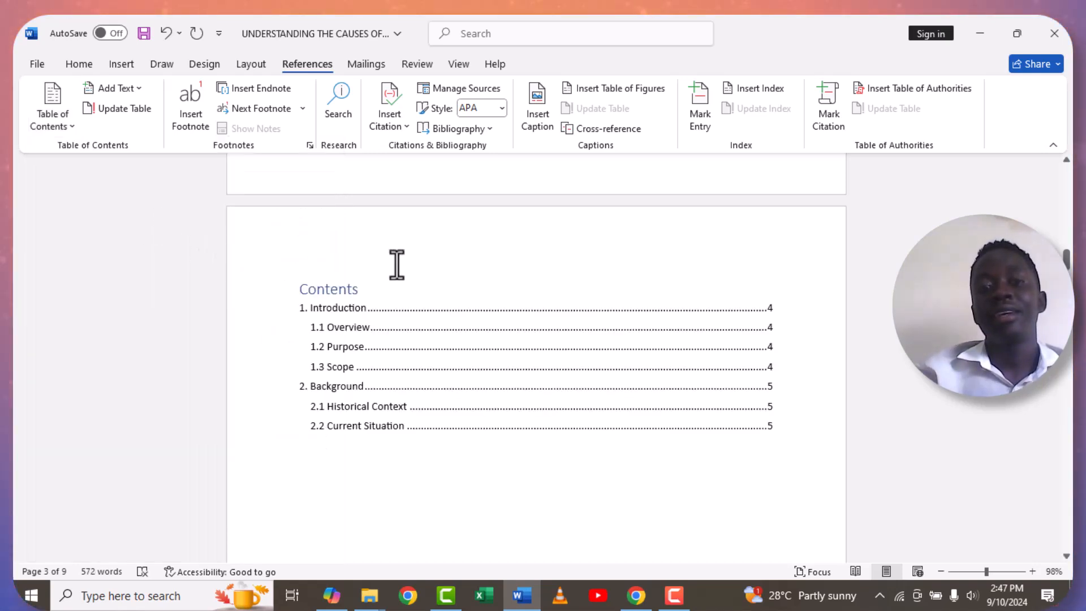
# Step: Replace the "Contents" title of the table of contents with "TABLE OF CONTENT"
pyautogui.click(357, 287)
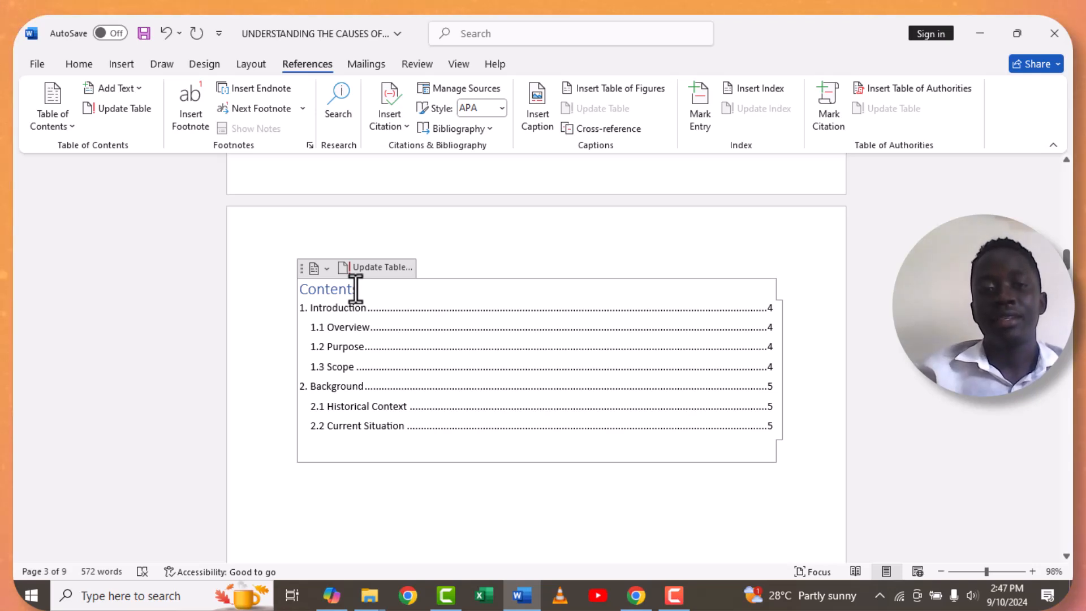
pyautogui.doubleClick(300, 289)
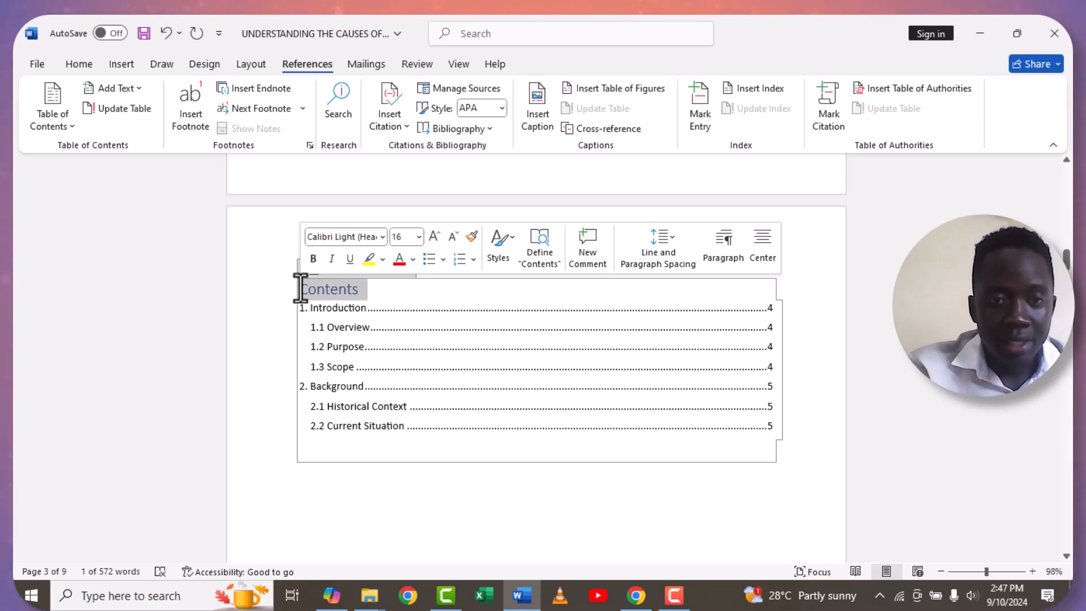
pyautogui.write('TABL')
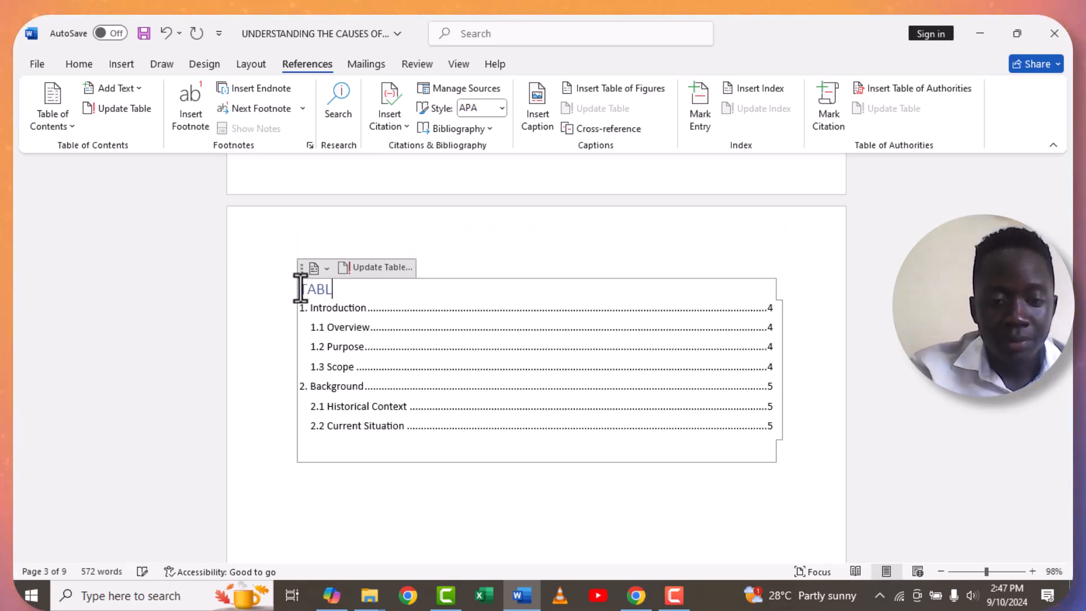
pyautogui.write('E OF ')
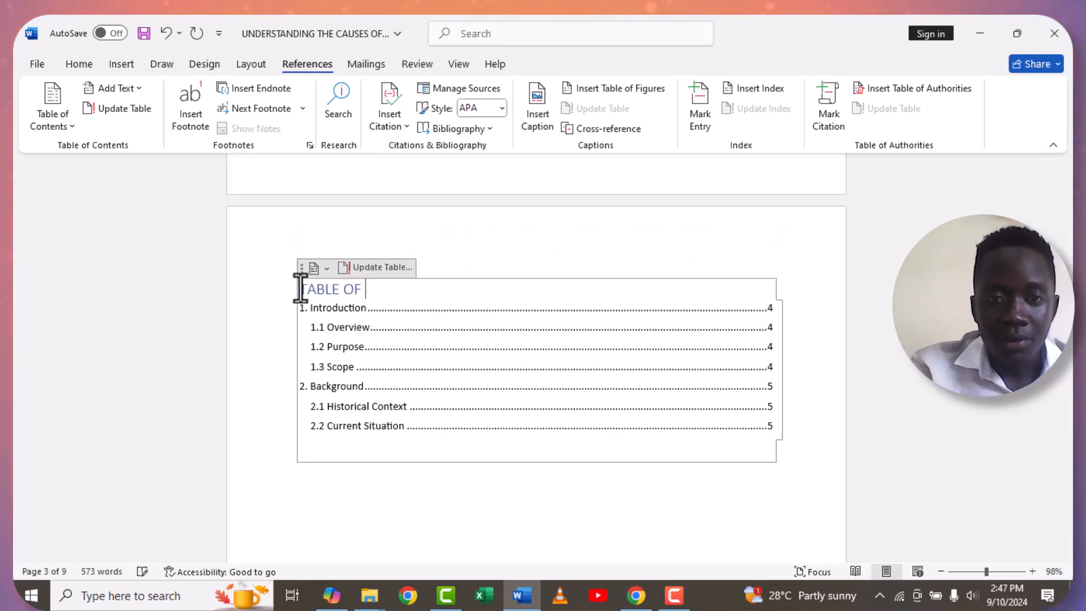
pyautogui.write('C')
pyautogui.write('ONTENT')
pyautogui.press('BackSpace')
pyautogui.write('ENT')
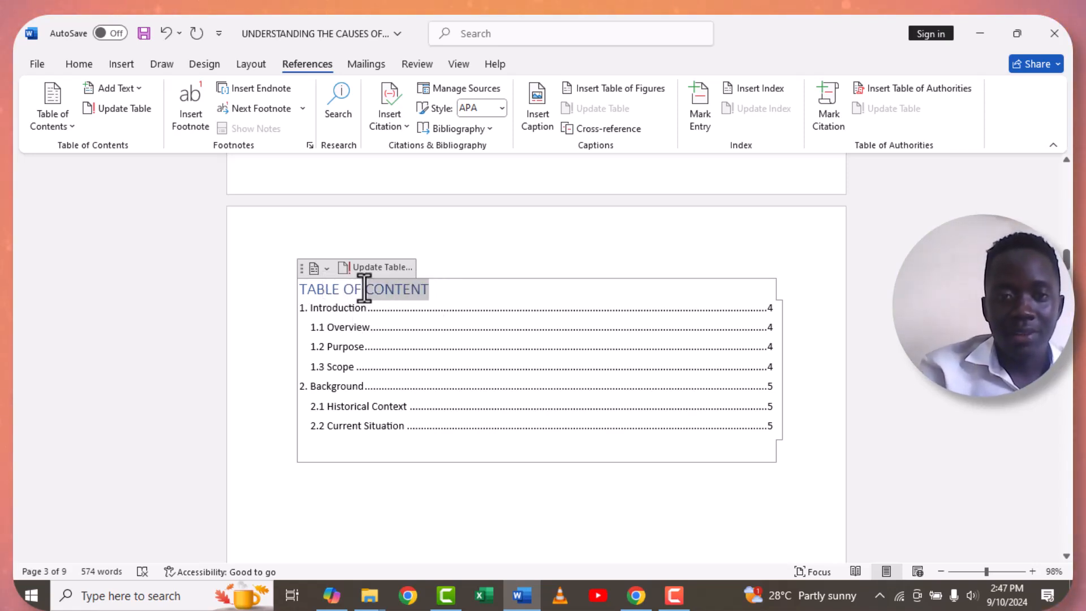
# Step: Make the "TABLE OF CONTENT" title bold
pyautogui.tripleClick(314, 289)
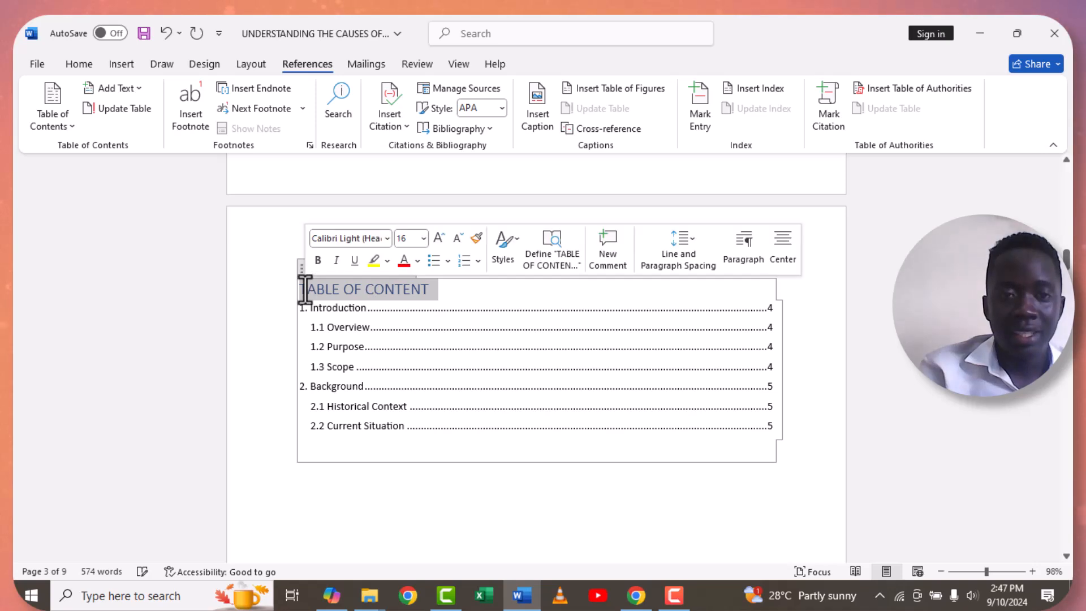
pyautogui.click(318, 260)
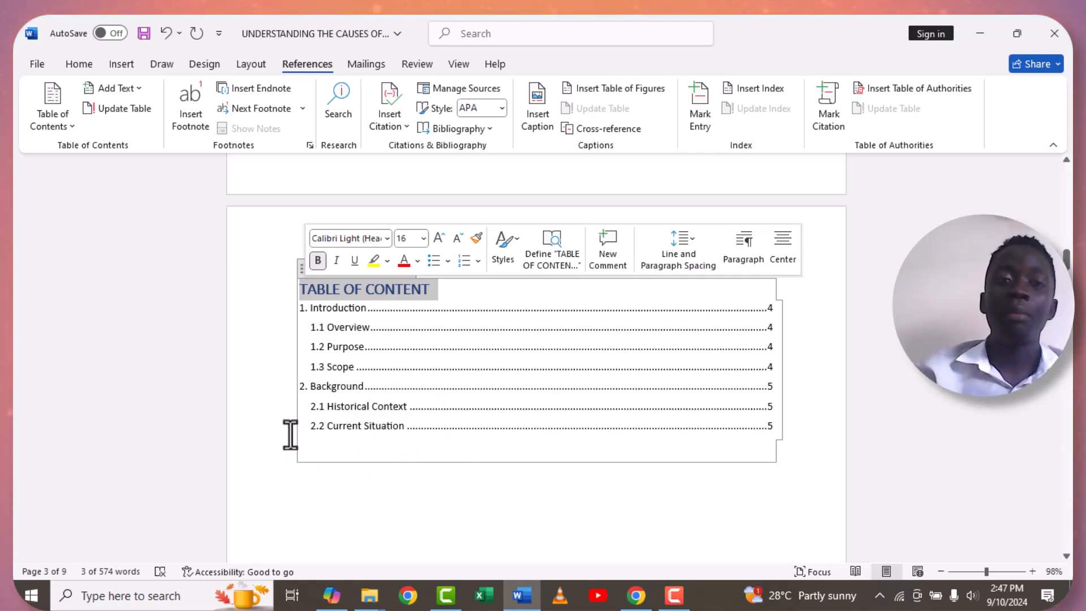
pyautogui.click(275, 416)
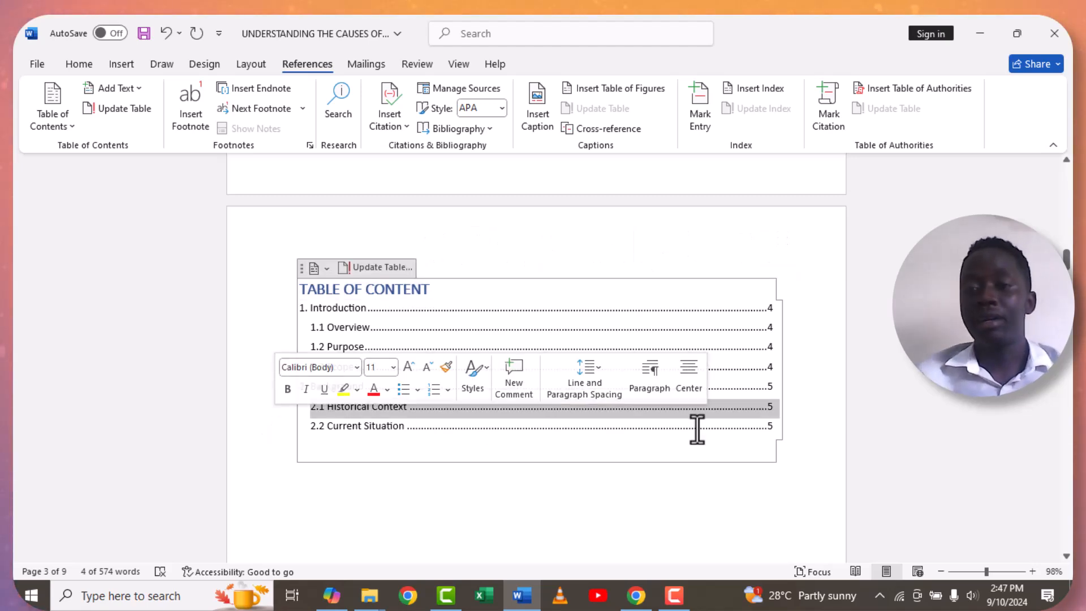
# Step: Apply the Heading 1 style to the "3. Methodology" title
pyautogui.moveTo(1066, 258); pyautogui.dragTo(1066, 286)
pyautogui.scroll(-15, 1059, 367)
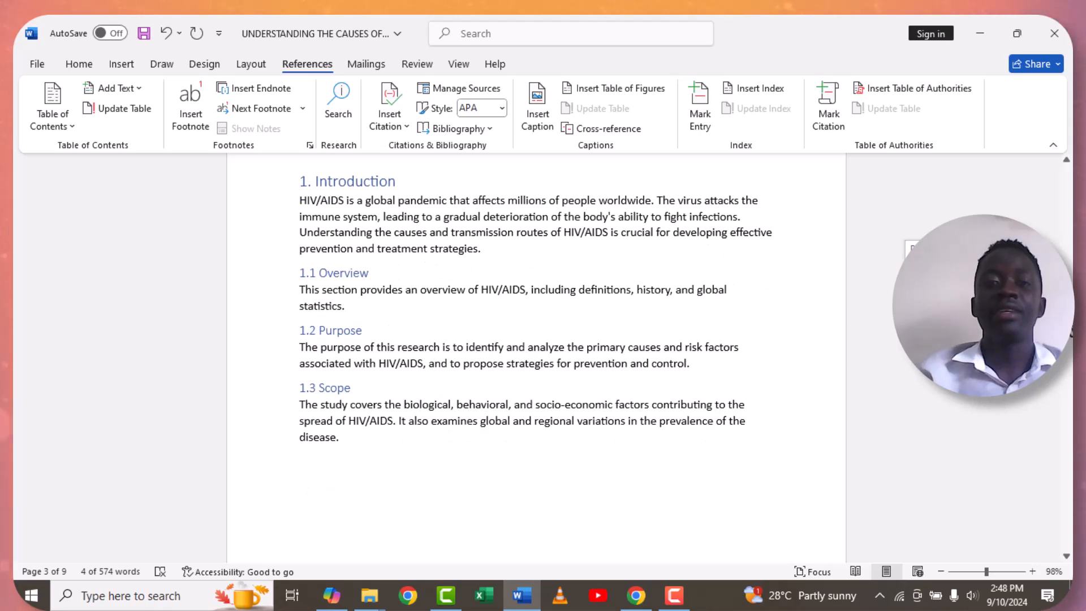
pyautogui.scroll(-8, 1052, 362)
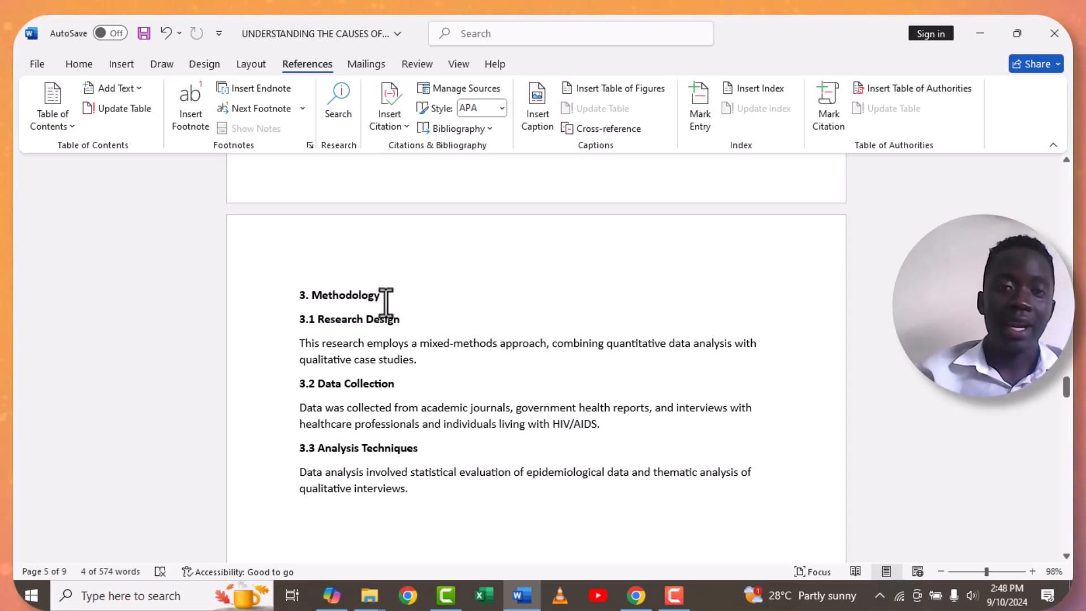
pyautogui.click(78, 63)
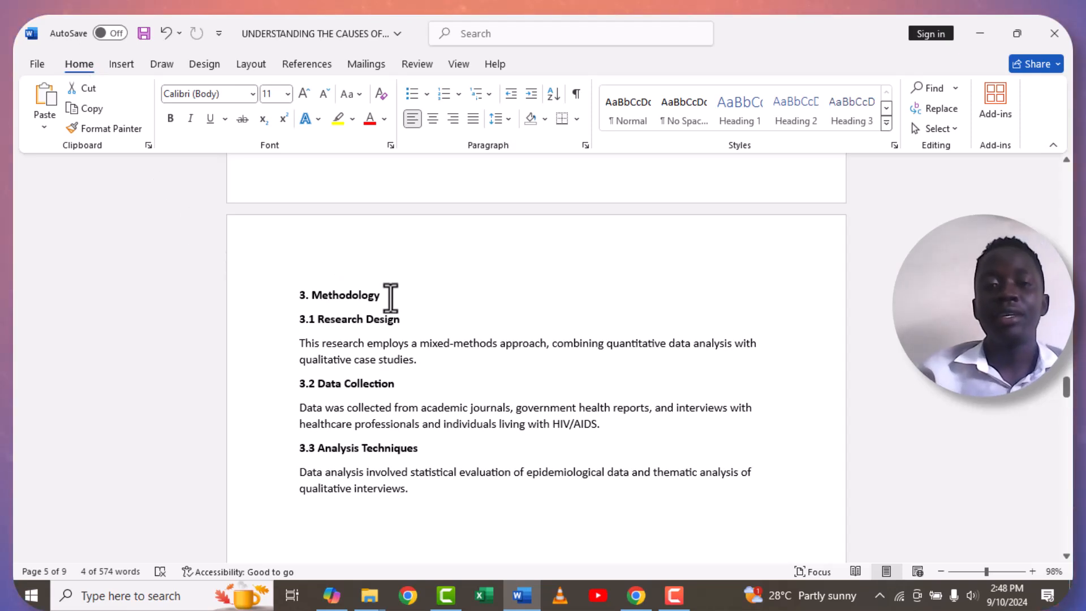
pyautogui.moveTo(381, 293); pyautogui.dragTo(296, 295)
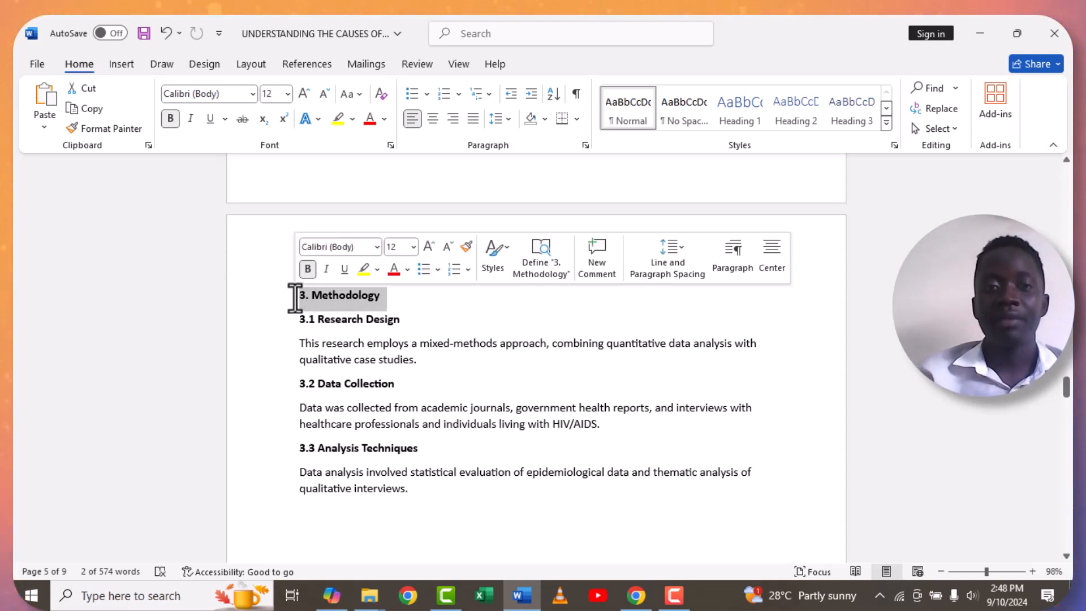
pyautogui.click(734, 116)
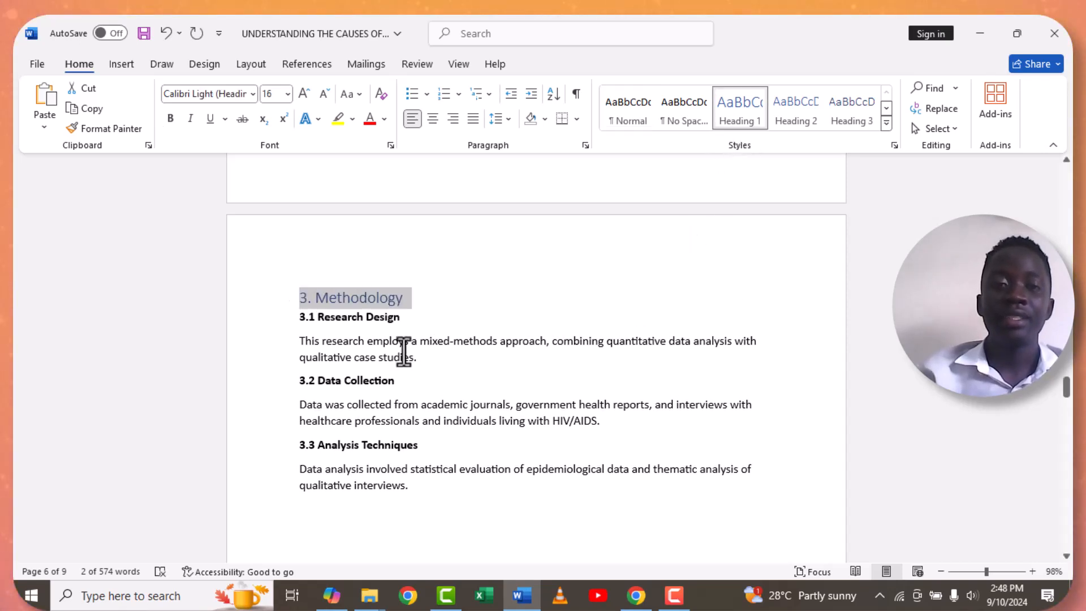
# Step: Apply the Heading 2 style to the "3.1 Research Design" subheading
pyautogui.click(403, 326)
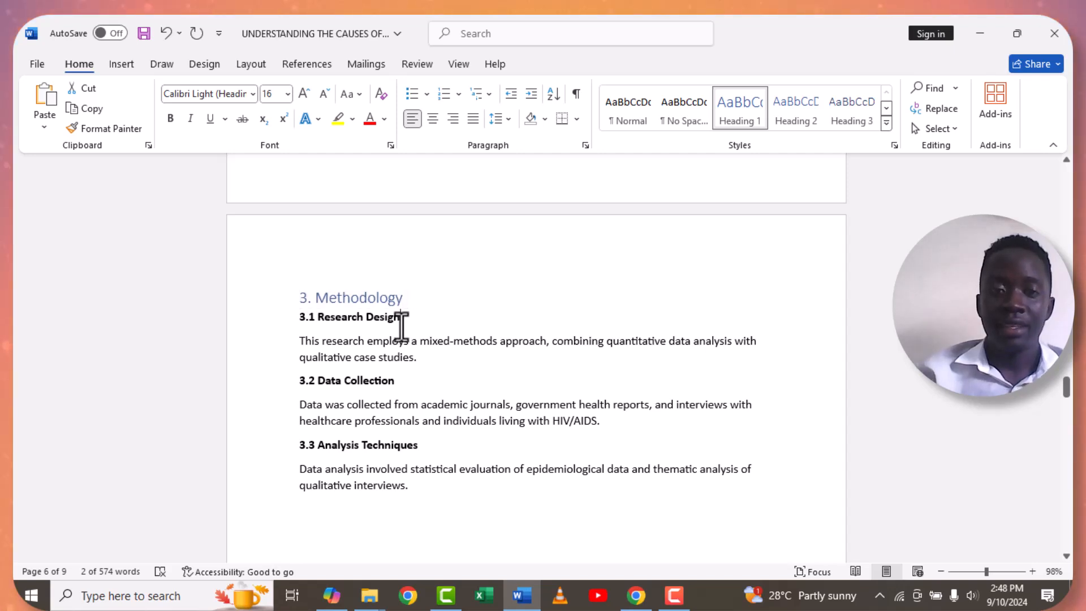
pyautogui.moveTo(348, 320); pyautogui.dragTo(296, 317)
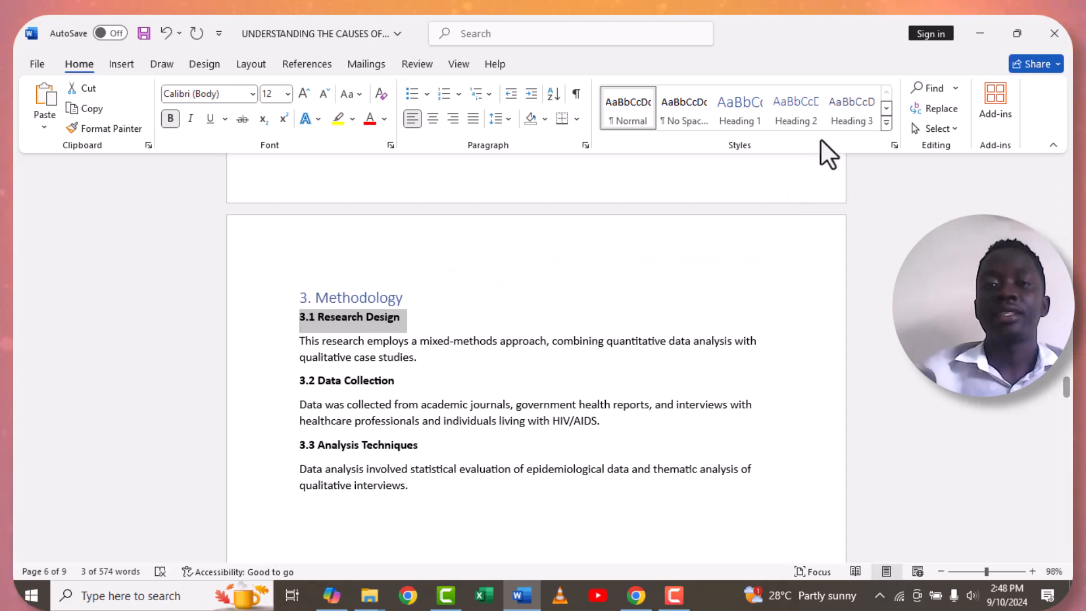
pyautogui.click(798, 109)
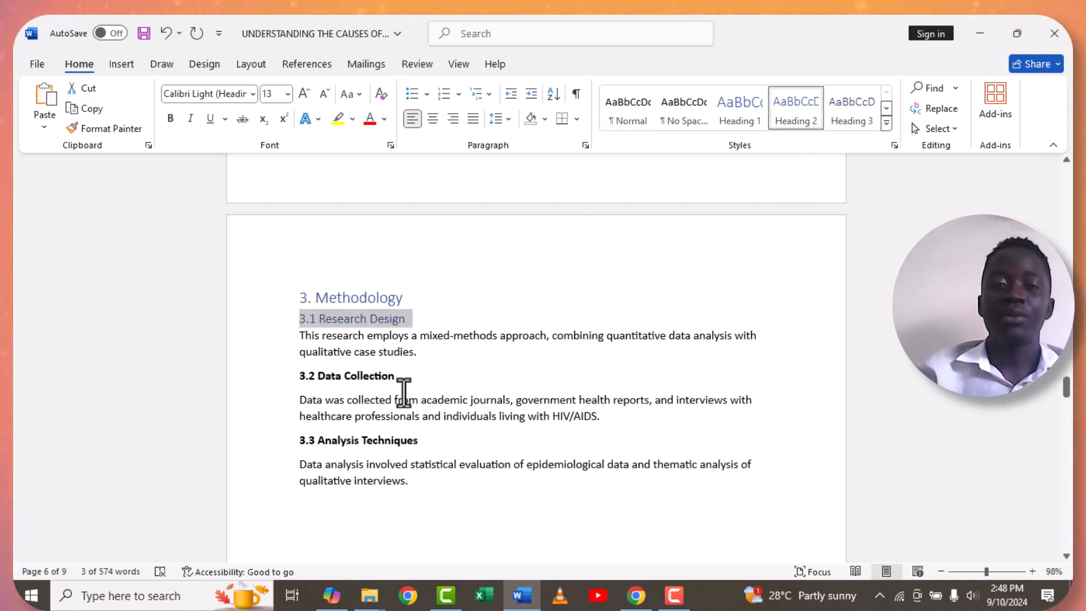
# Step: Apply the Heading 2 style to the "3.2 Data Collection" and "3.3 Analysis Techniques" subheadings
pyautogui.moveTo(397, 375); pyautogui.dragTo(291, 375)
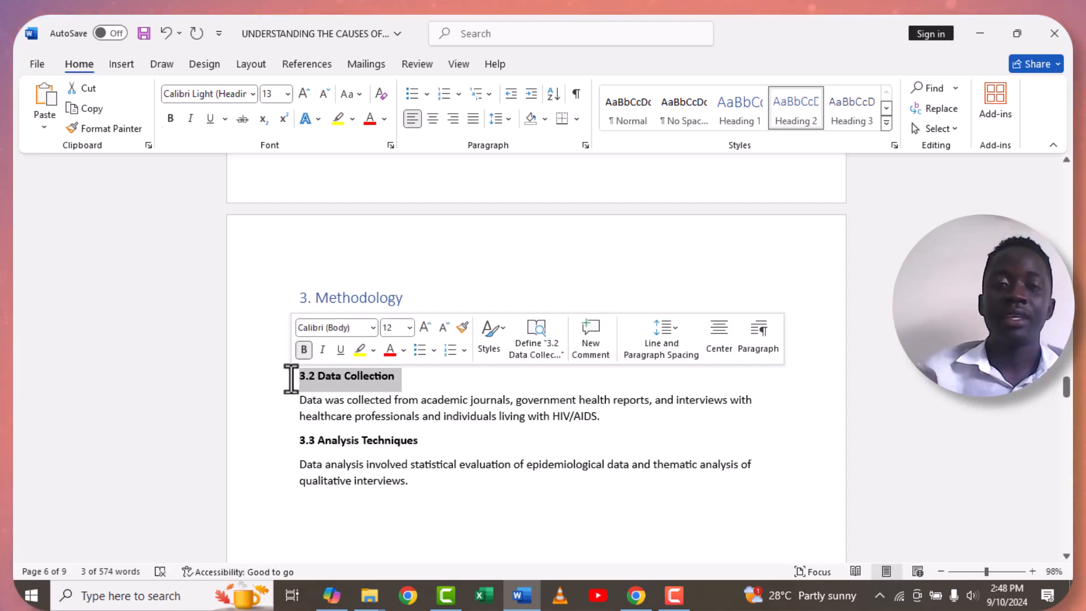
pyautogui.click(789, 128)
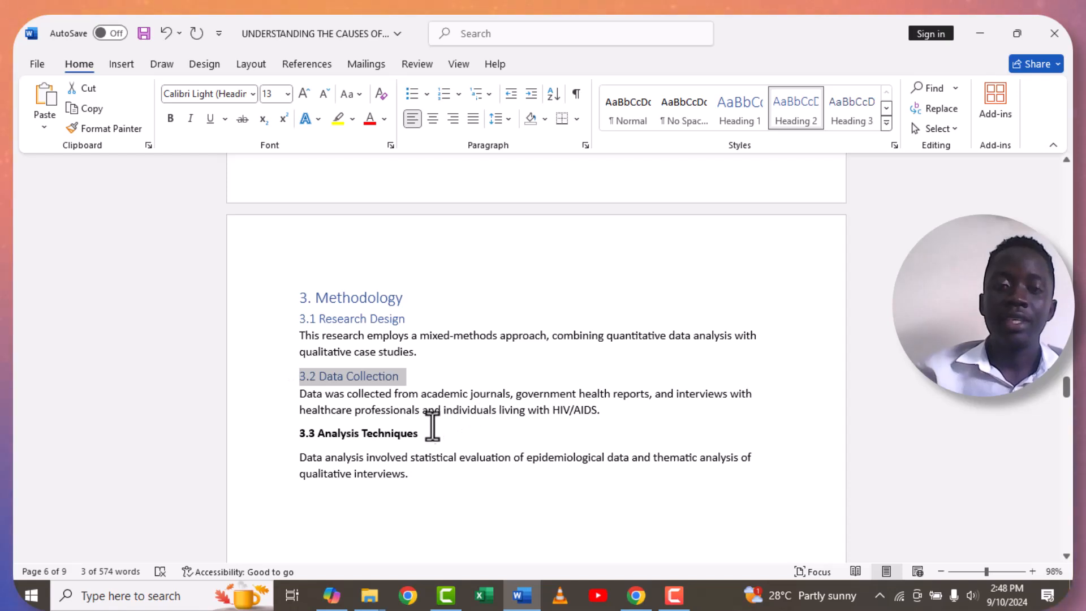
pyautogui.moveTo(424, 434); pyautogui.dragTo(303, 433)
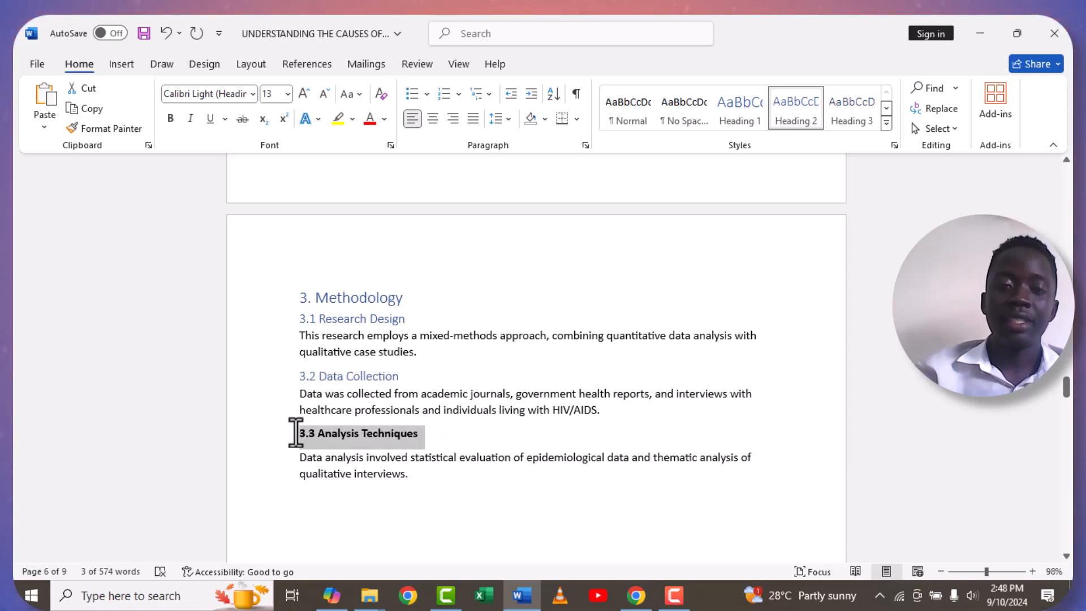
pyautogui.click(801, 106)
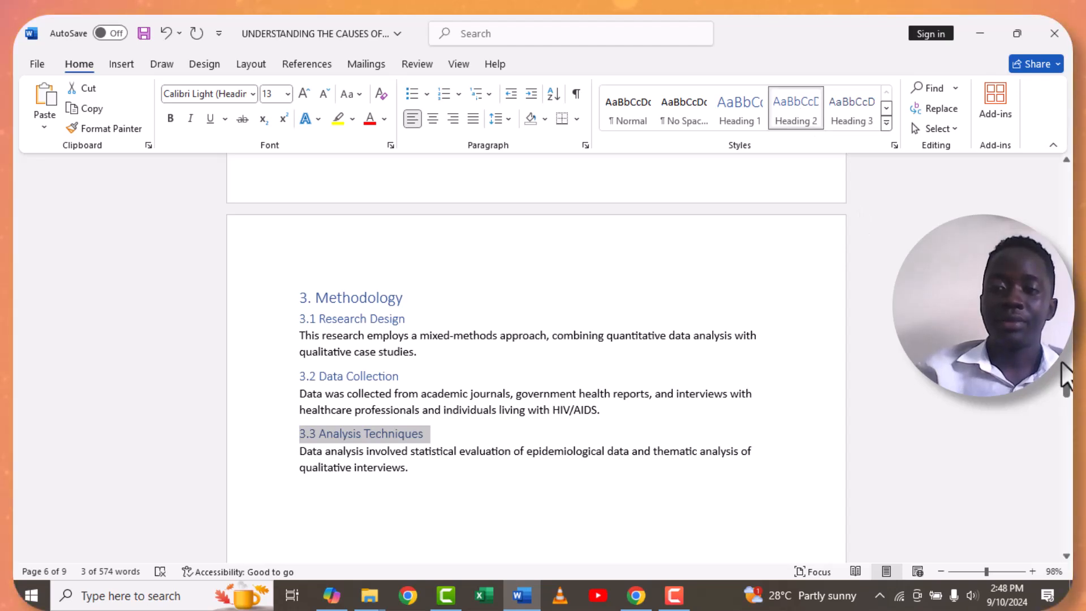
# Step: Update the entire table of contents so it includes the newly styled Methodology headings
pyautogui.moveTo(1063, 374)
pyautogui.mouseDown()
pyautogui.moveTo(1067, 490)
pyautogui.moveTo(1067, 391)
pyautogui.mouseUp()
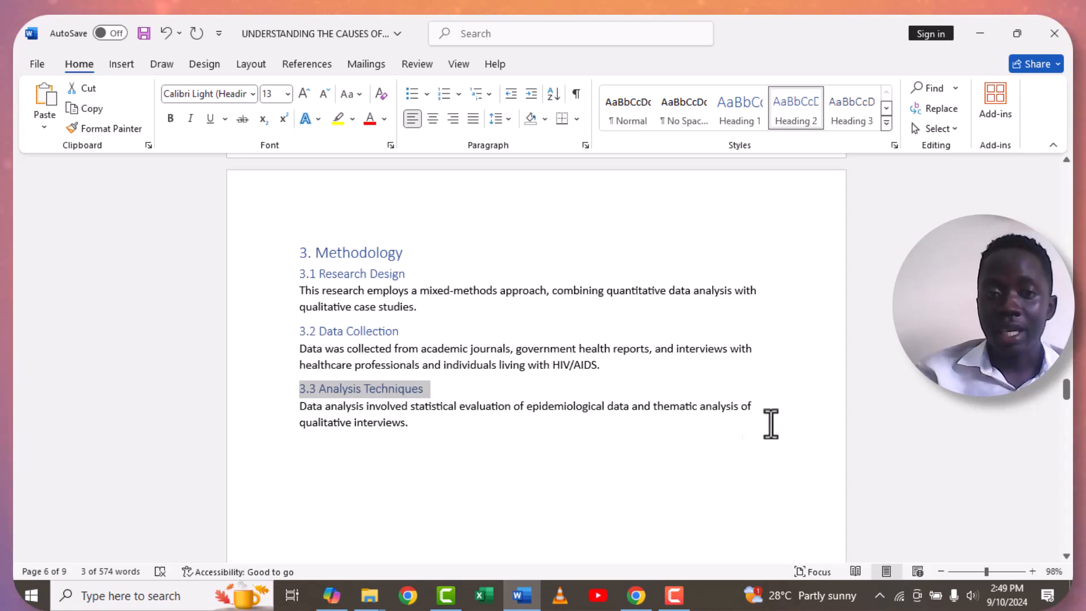
pyautogui.moveTo(1067, 396); pyautogui.dragTo(1067, 258)
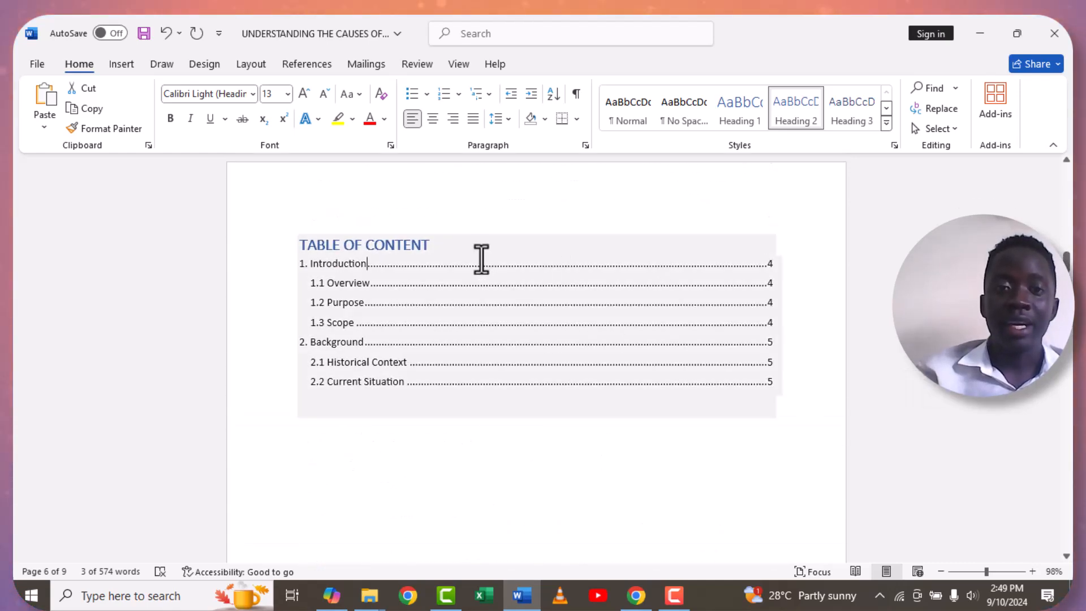
pyautogui.click(482, 259)
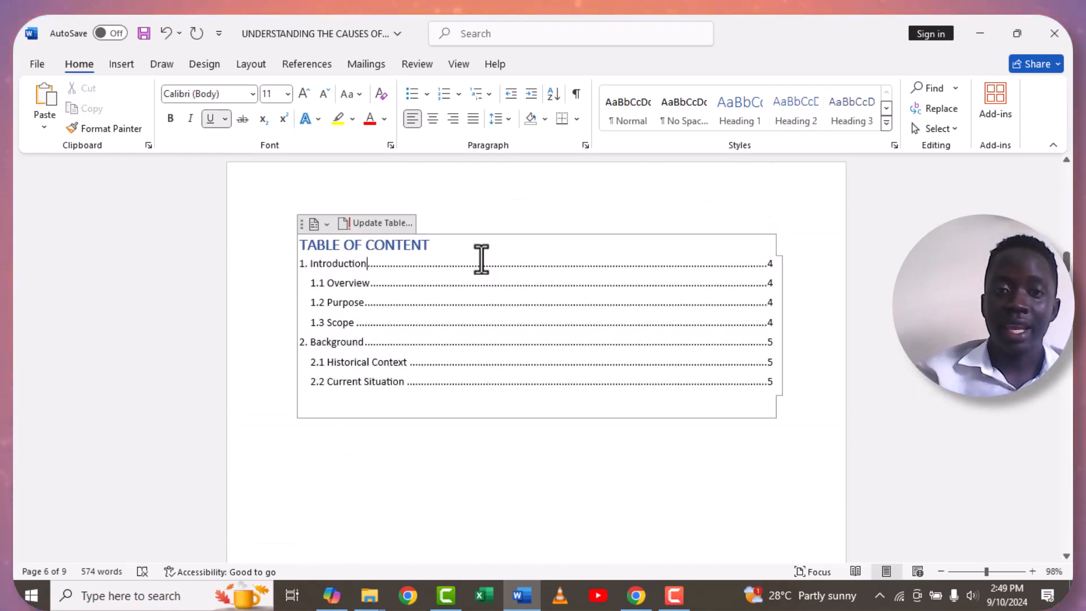
pyautogui.click(392, 222)
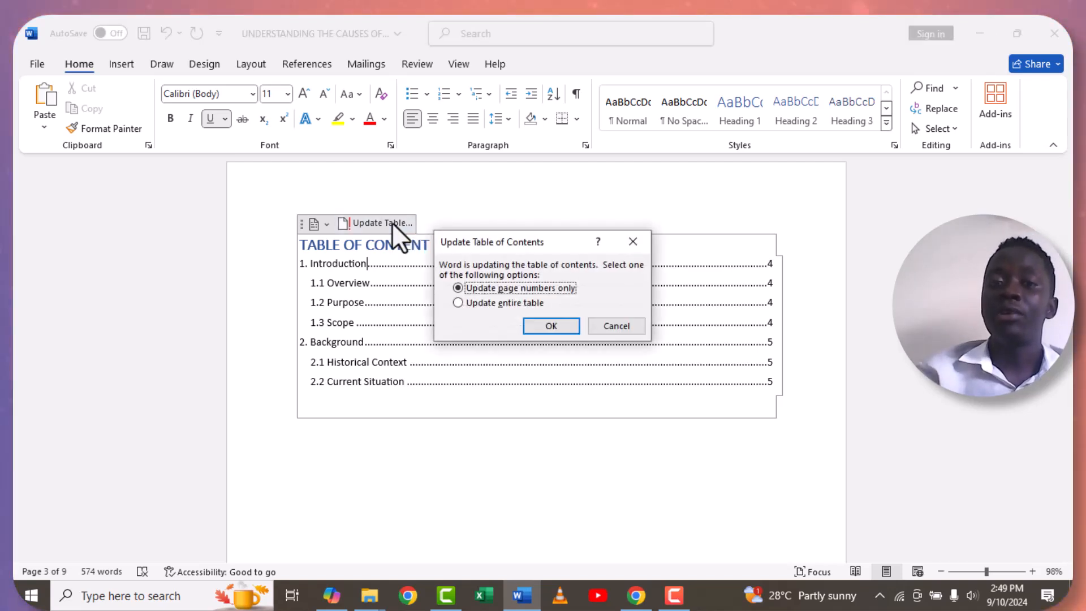
pyautogui.click(457, 302)
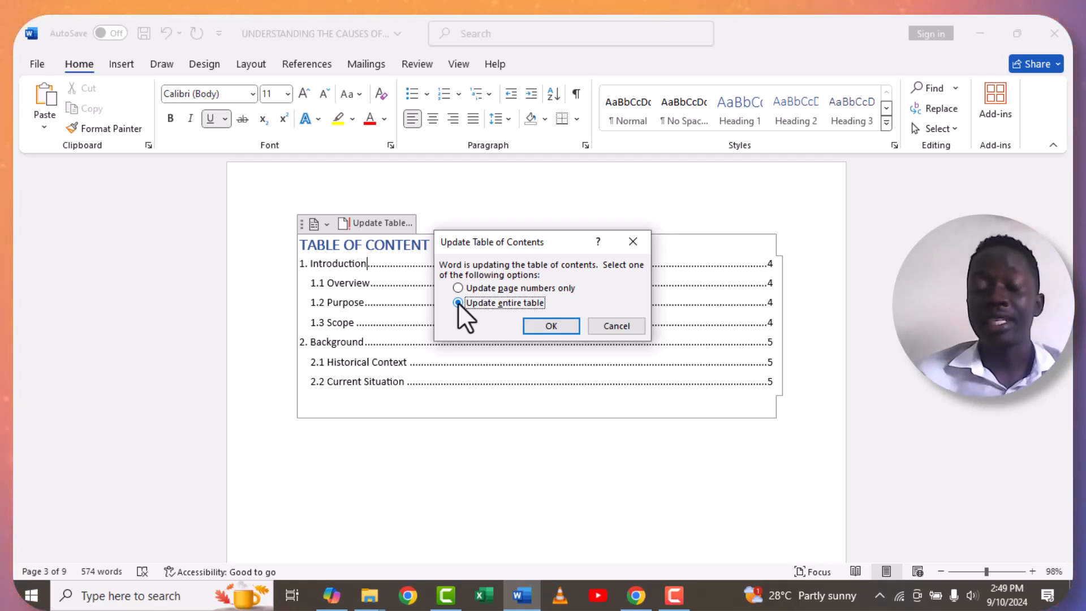
pyautogui.click(551, 324)
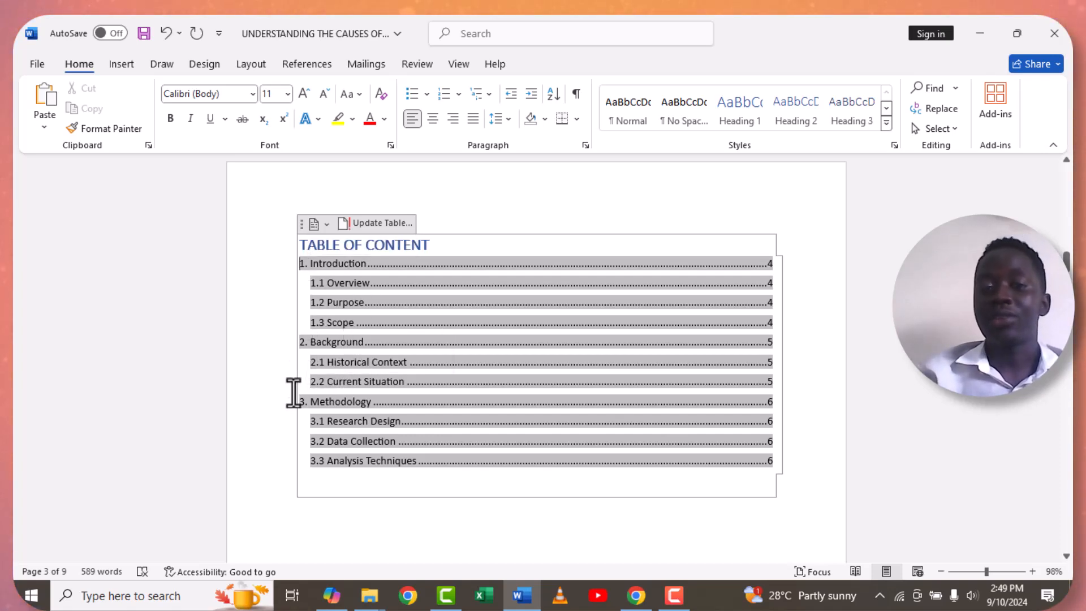
pyautogui.click(371, 503)
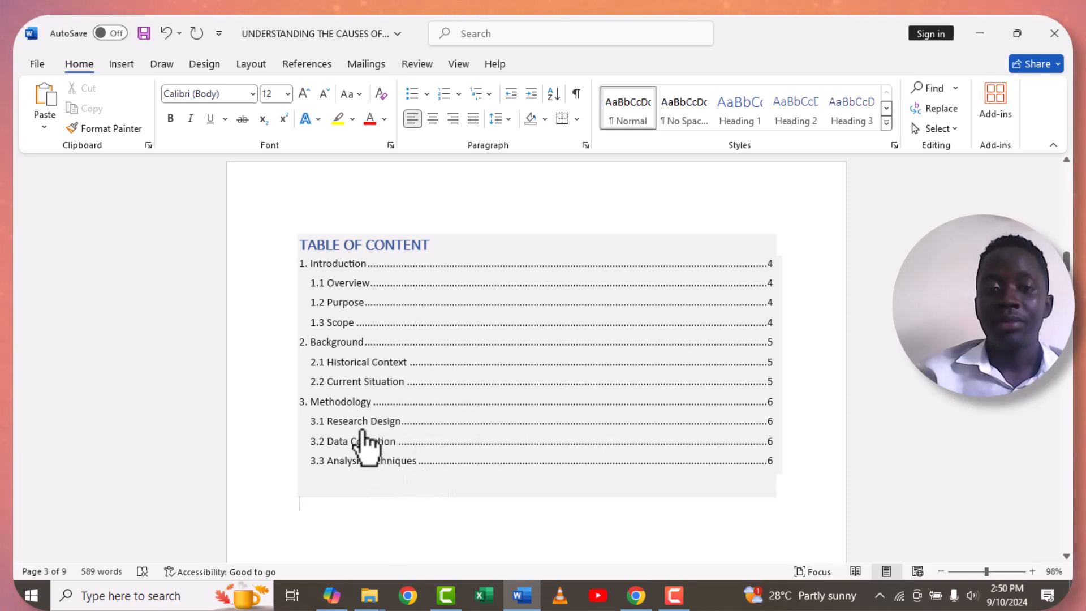
pyautogui.doubleClick(346, 403)
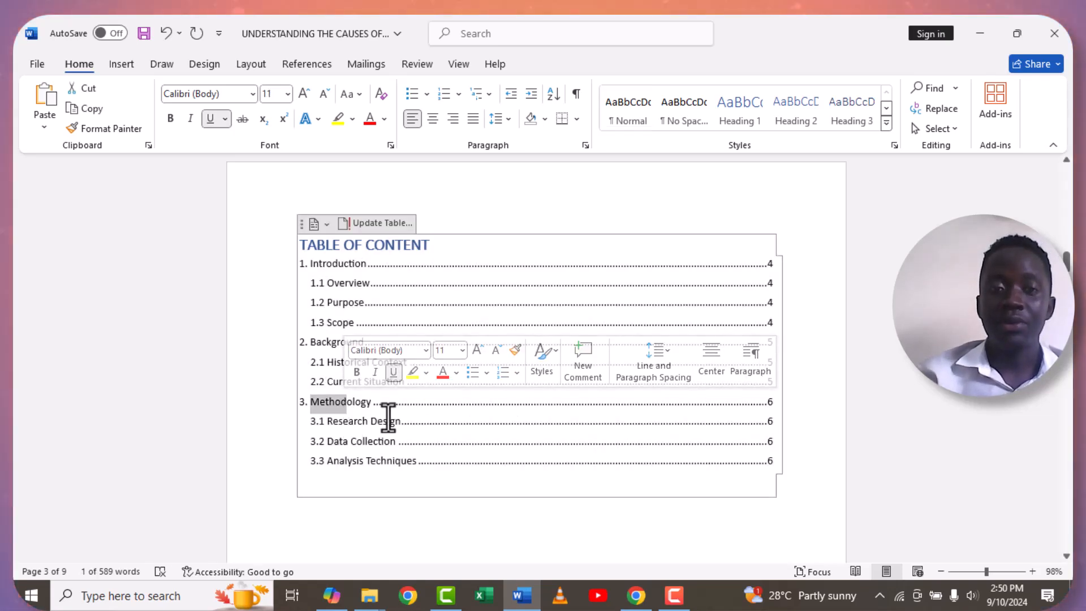
pyautogui.moveTo(387, 419); pyautogui.dragTo(452, 498)
pyautogui.click(463, 543)
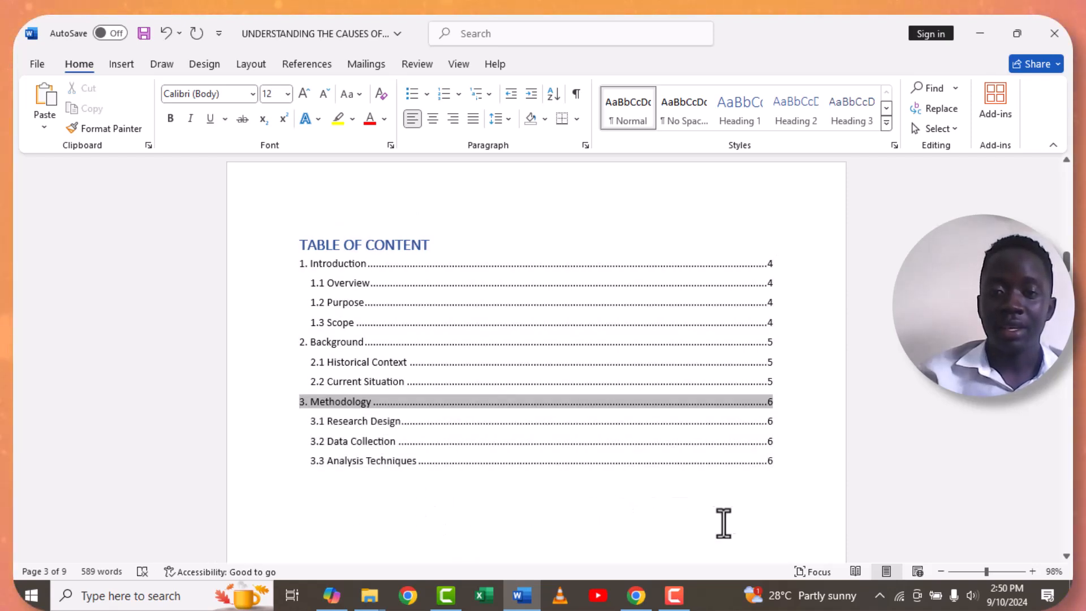
pyautogui.doubleClick(834, 521)
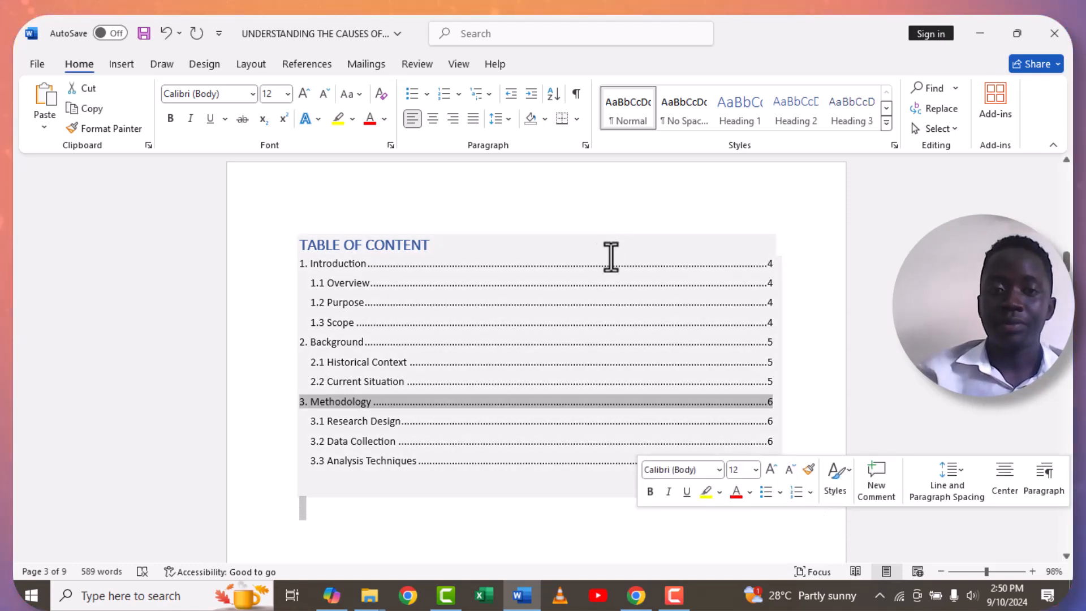
pyautogui.click(574, 280)
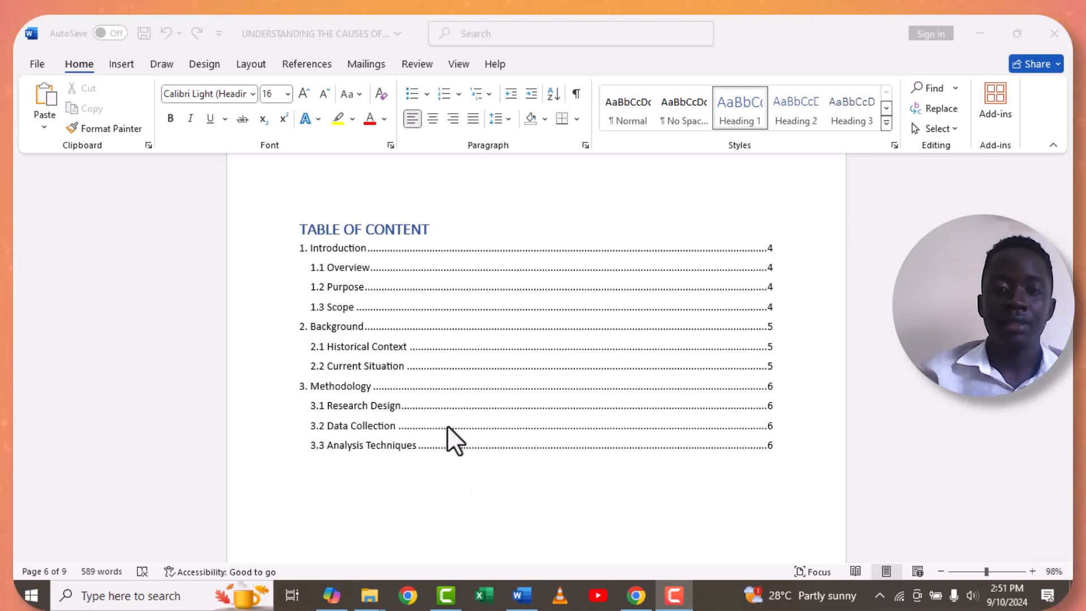
# Step: Follow the "3. Methodology" entry in the table of contents to its section, and continue to the "4. Findings" section
pyautogui.click(449, 403)
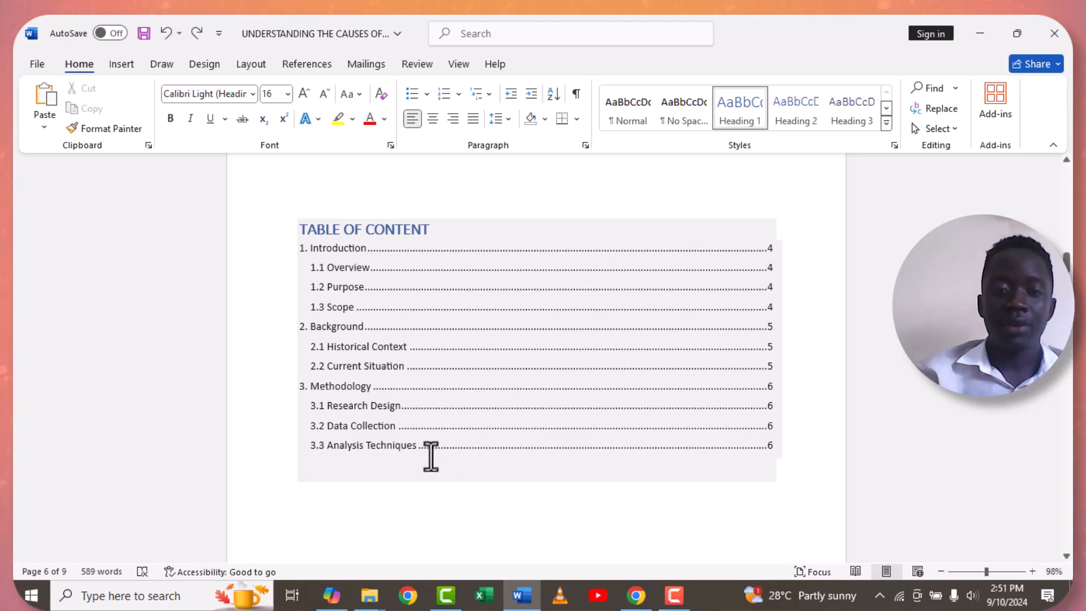
pyautogui.keyDown('ctrl'); pyautogui.click(341, 386); pyautogui.keyUp('ctrl')
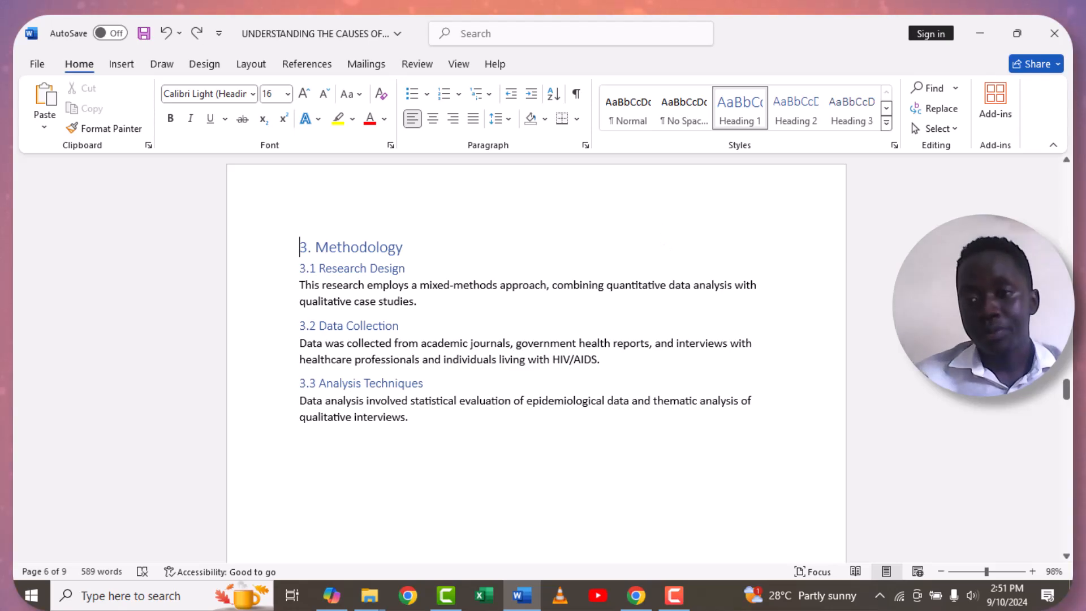
pyautogui.moveTo(1067, 390); pyautogui.dragTo(1066, 430)
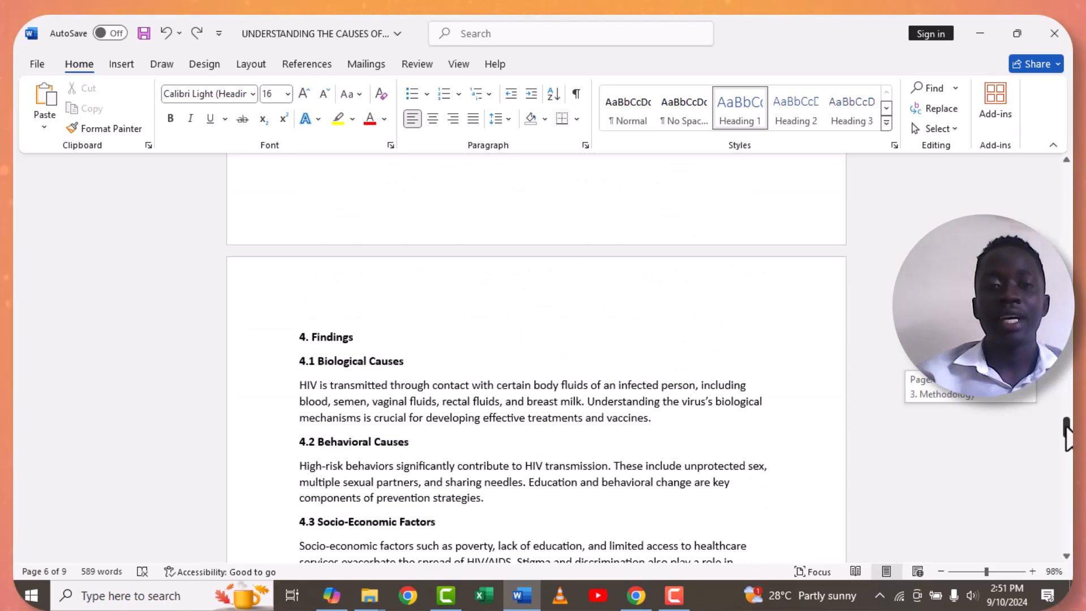